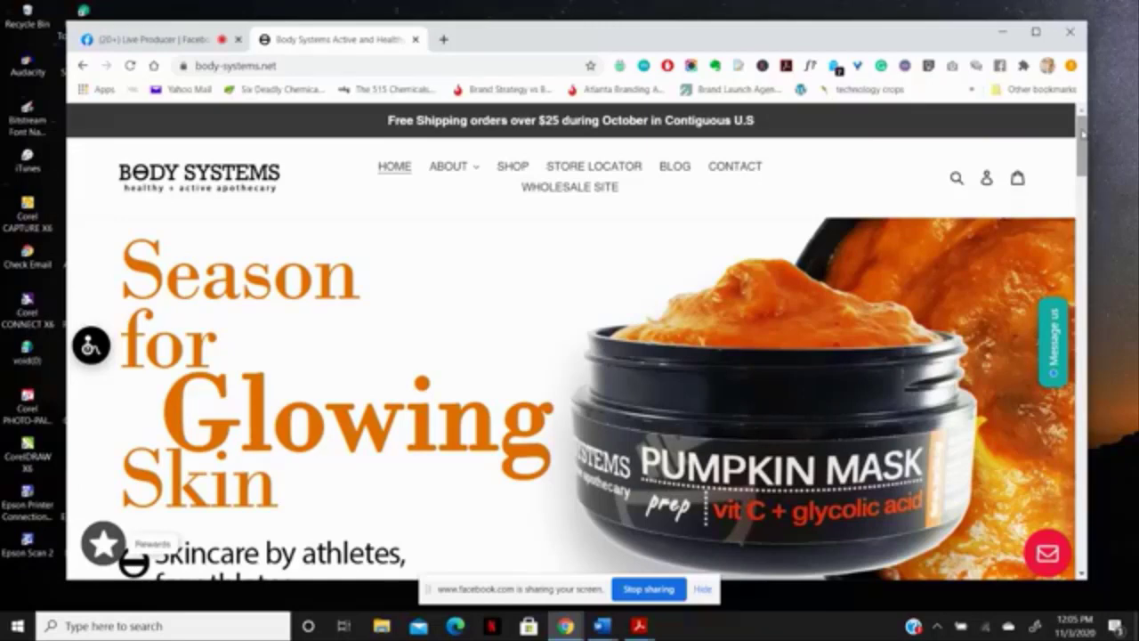
- Review the homepage from the pumpkin mask banner down to the "As Seen In" section, highlighting its row of press logos
scroll(1082, 132, "down", 1)
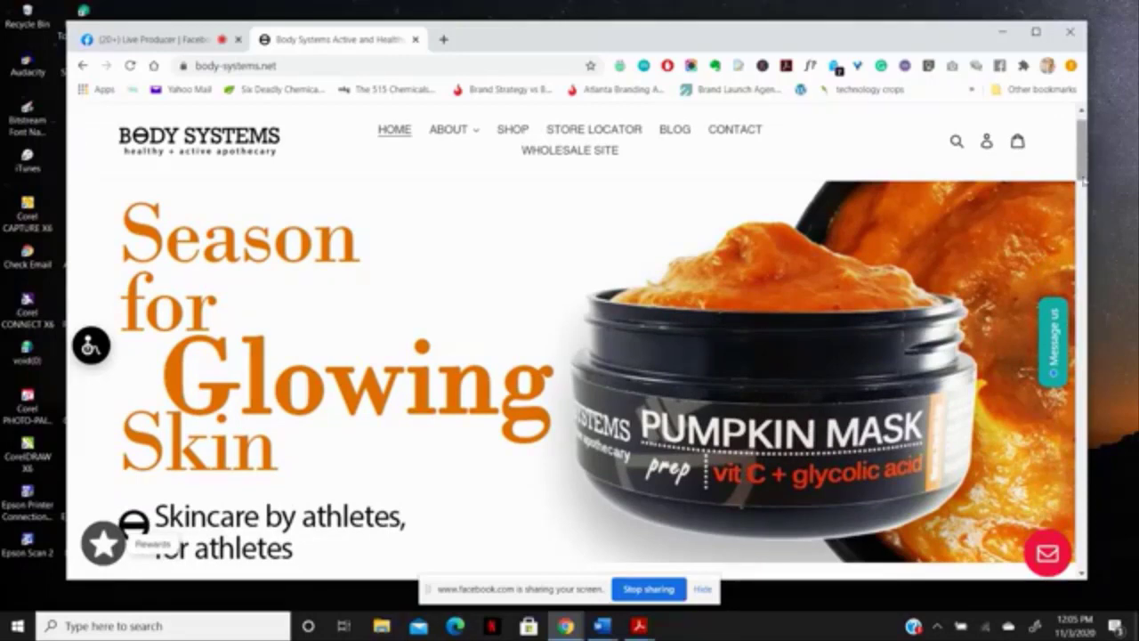
scroll(1082, 178, "down", 1)
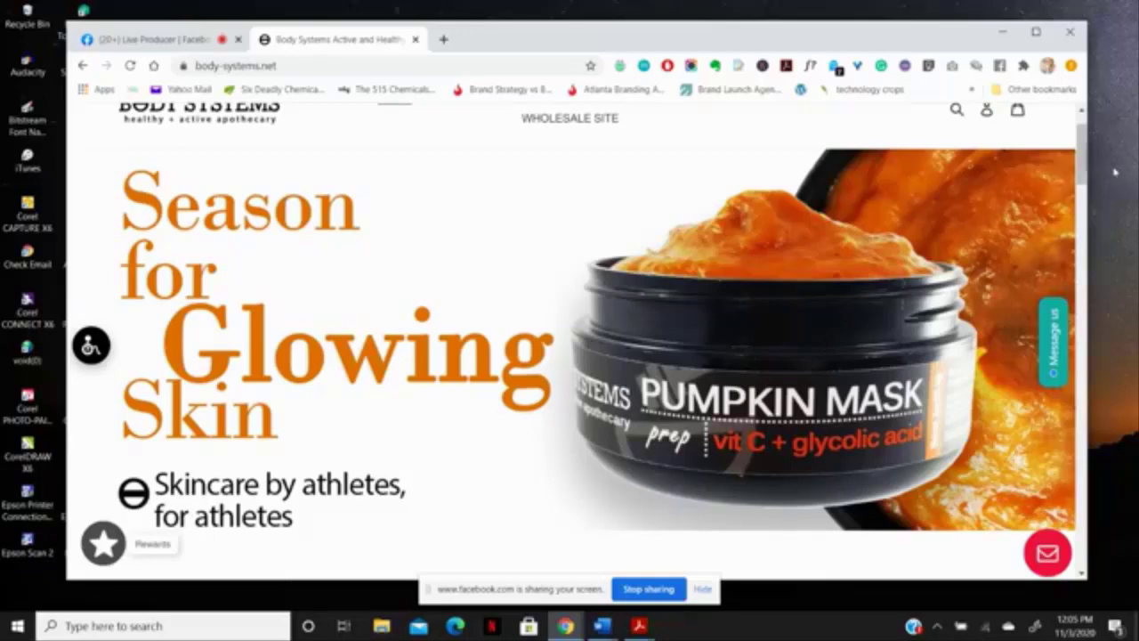
mouse_move(1083, 153)
left_mouse_down()
mouse_move(1083, 143)
mouse_move(1084, 160)
left_mouse_up()
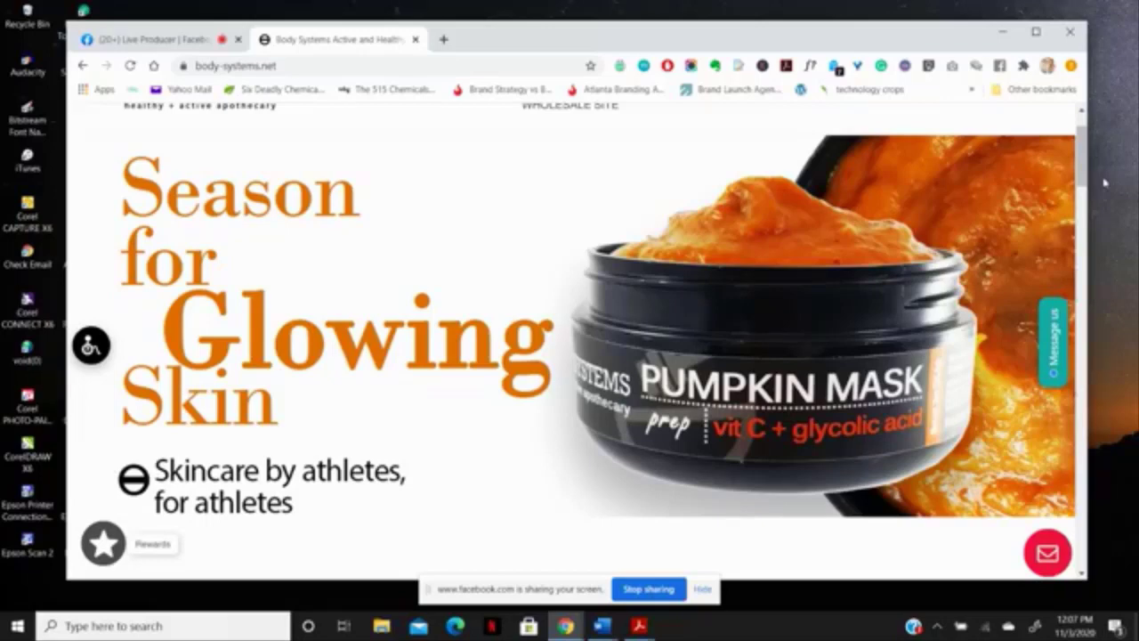
left_click_drag(1081, 170, 1083, 225)
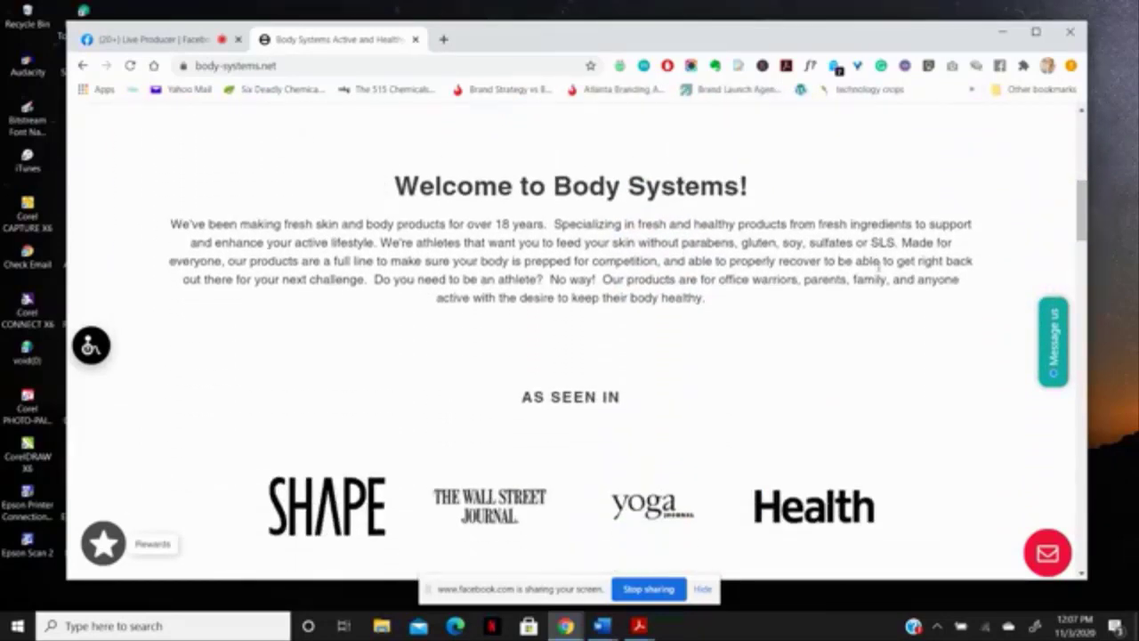
scroll(1085, 211, "down", 1)
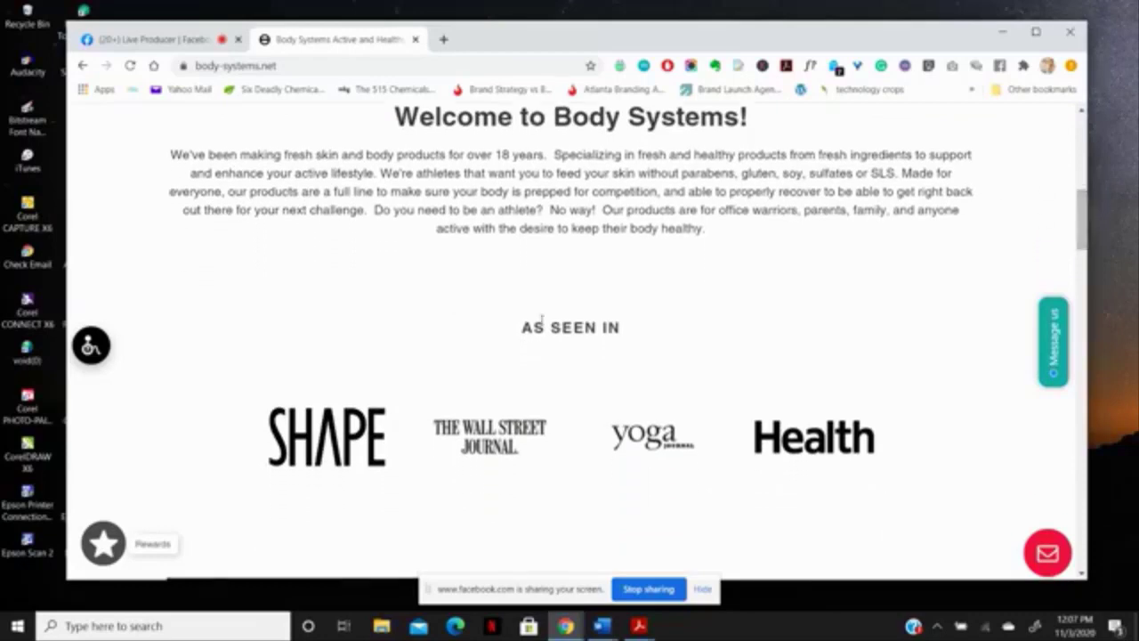
mouse_move(534, 326)
left_mouse_down()
mouse_move(578, 440)
mouse_move(899, 437)
left_mouse_up()
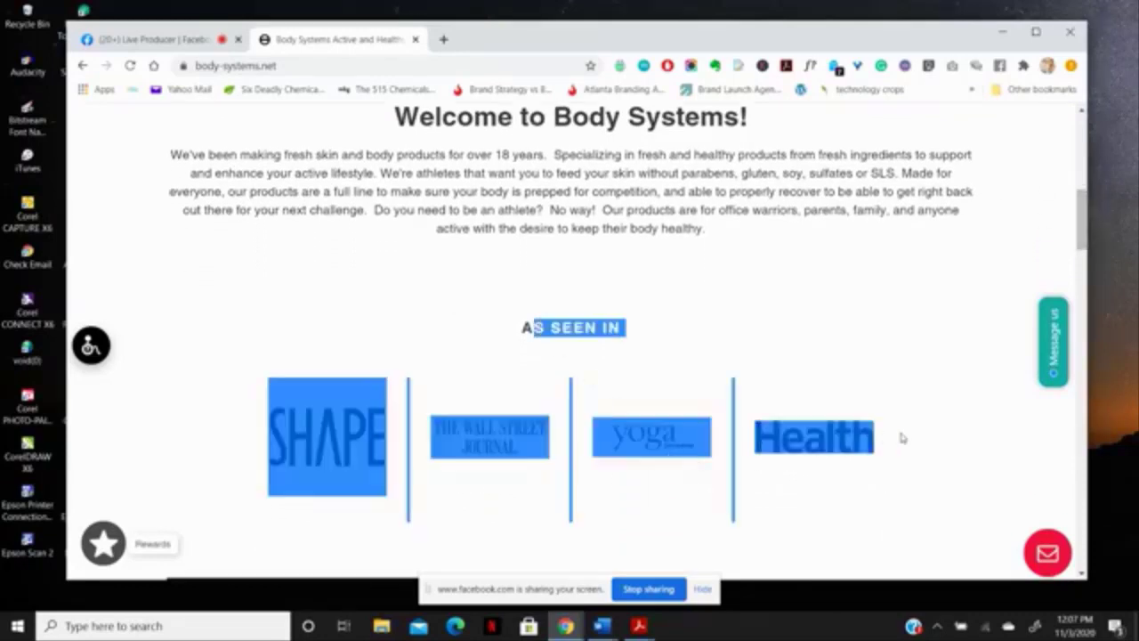
left_click(902, 437)
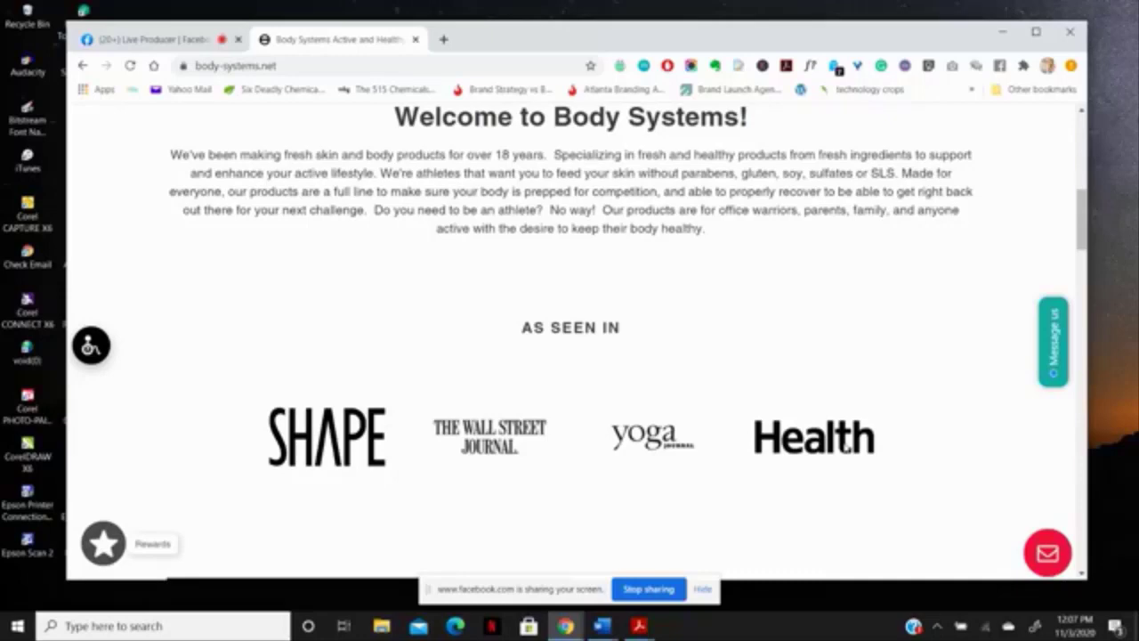
left_click_drag(1083, 224, 1085, 215)
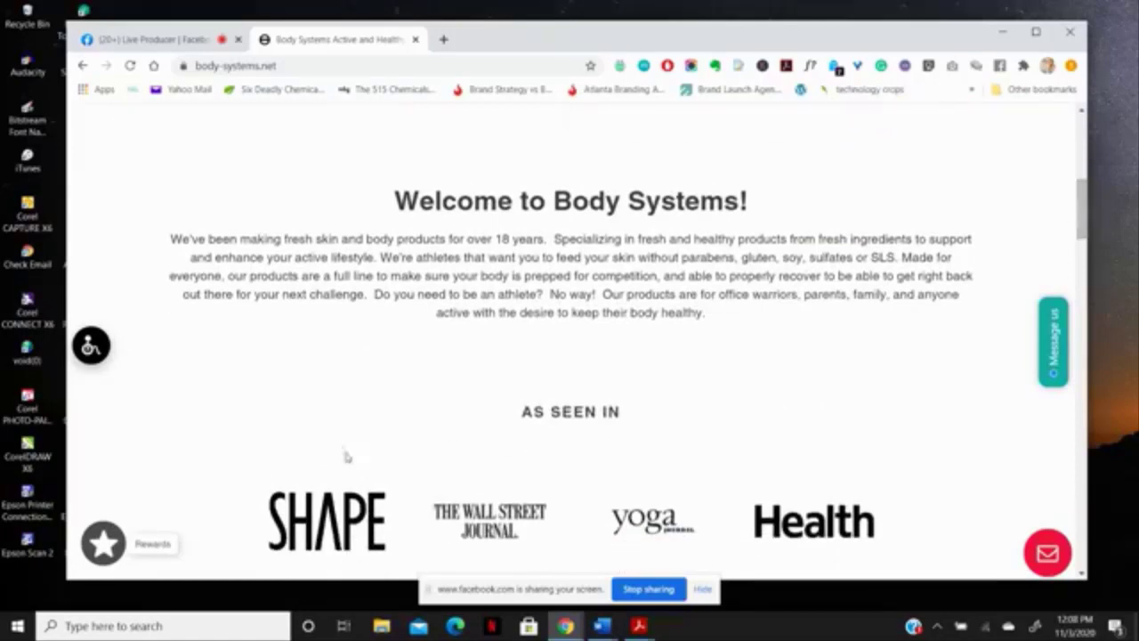
left_click_drag(281, 407, 872, 552)
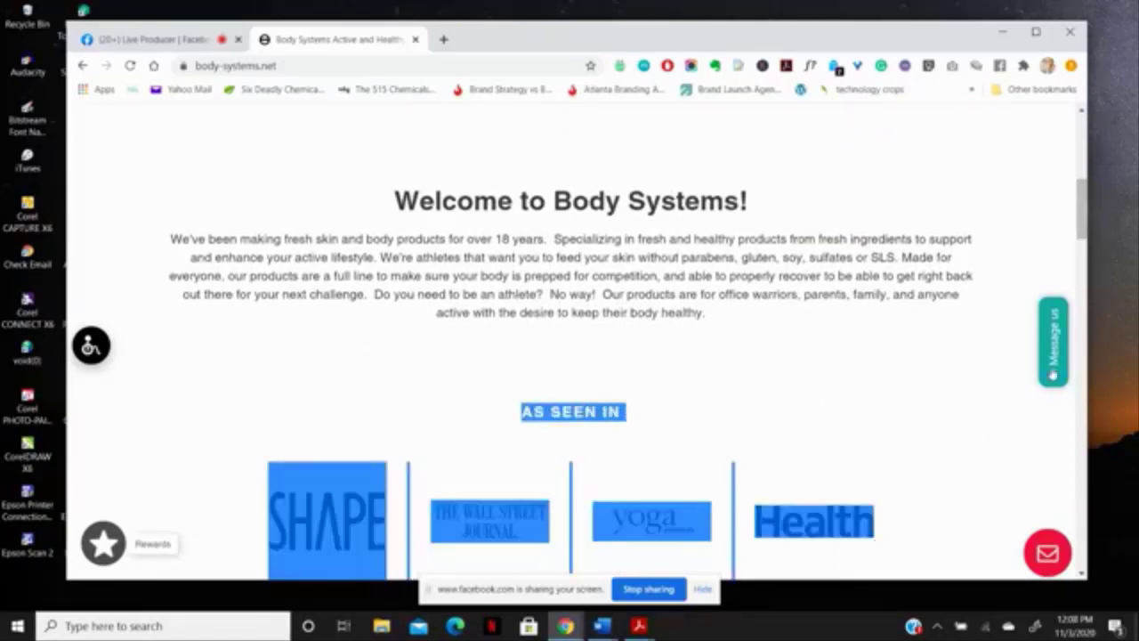
left_click(952, 426)
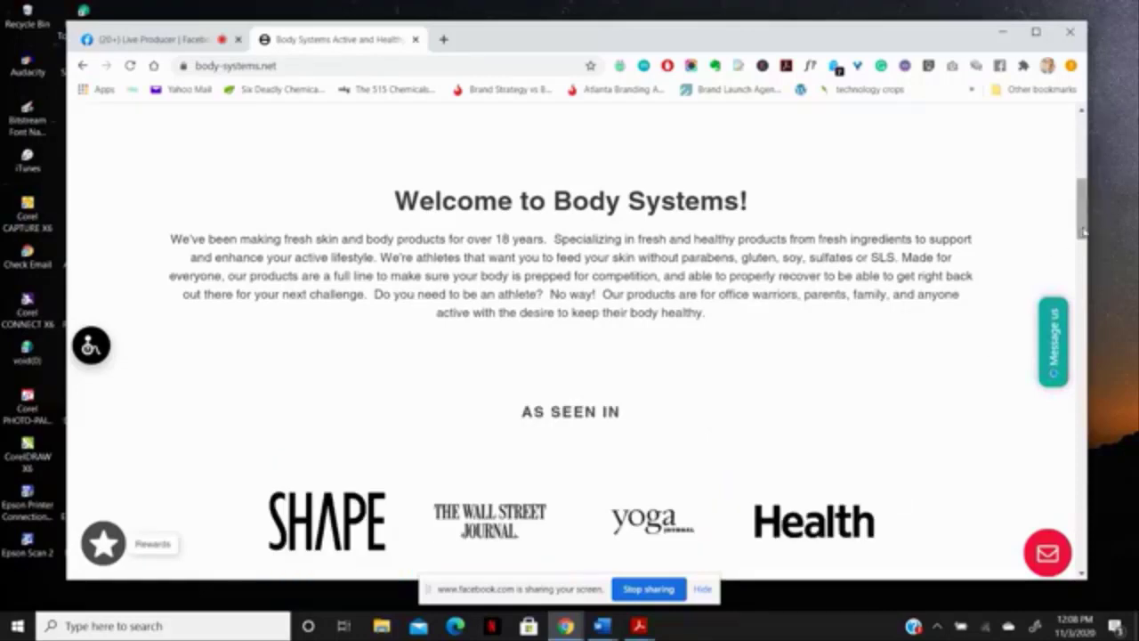
- Examine the space between the banner and the "As Seen In" logos, and highlight the "Welcome to Body Systems!" heading and paragraph
scroll(1082, 234, "up", 2)
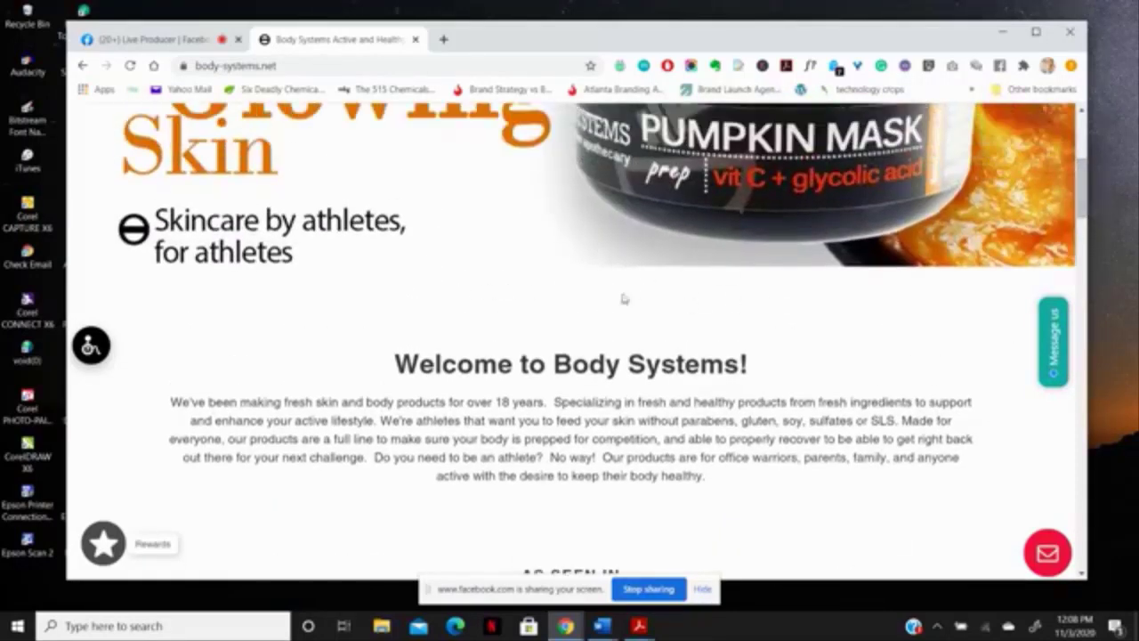
left_click_drag(510, 295, 646, 311)
left_click(645, 311)
scroll(1082, 218, "up", 2)
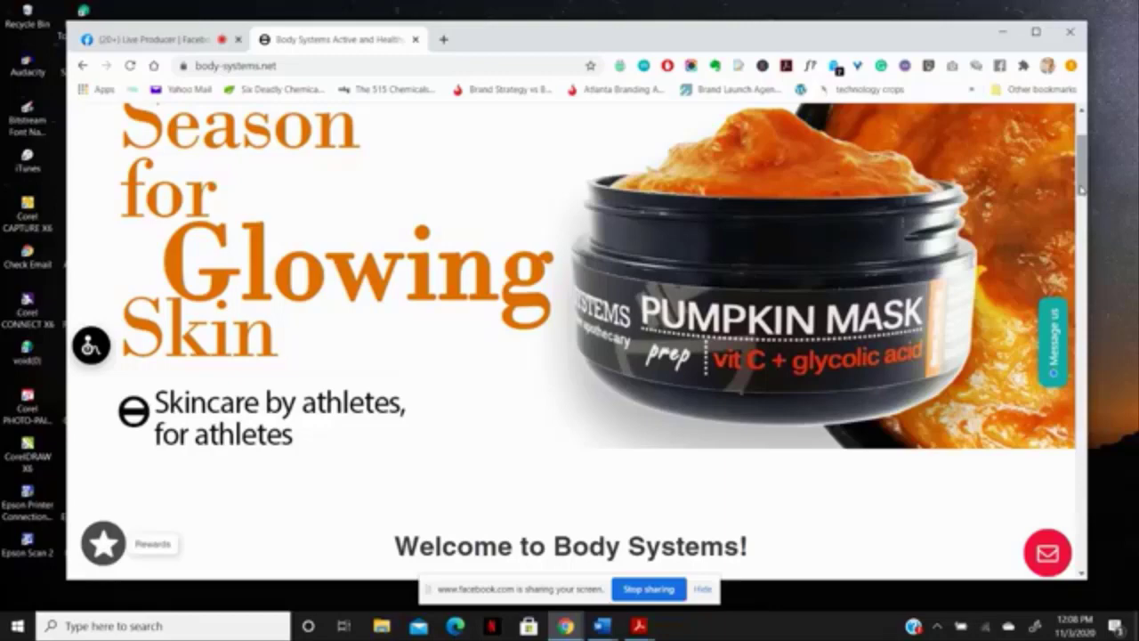
mouse_move(1081, 189)
left_mouse_down()
mouse_move(1082, 240)
mouse_move(1082, 187)
left_mouse_up()
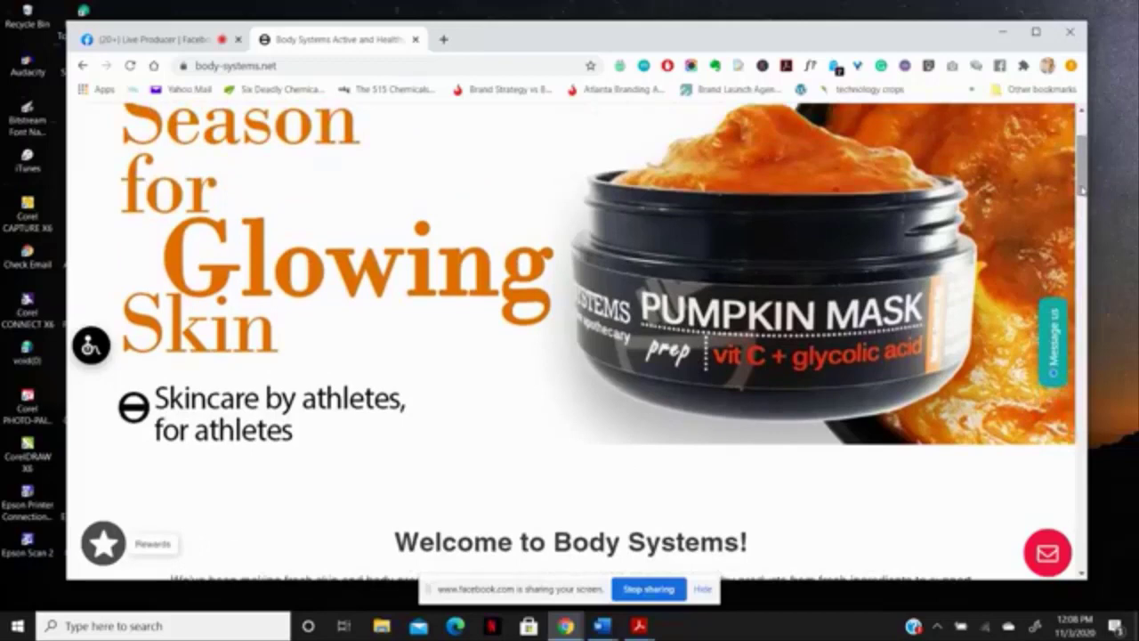
scroll(569, 338, "down", 5)
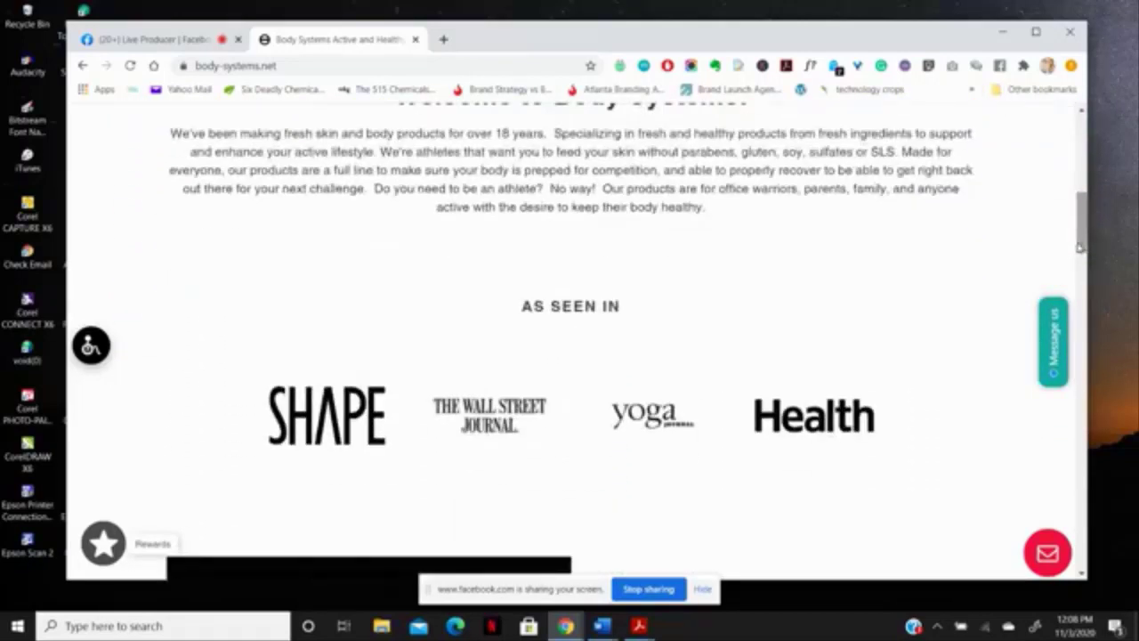
left_click_drag(1084, 218, 1093, 164)
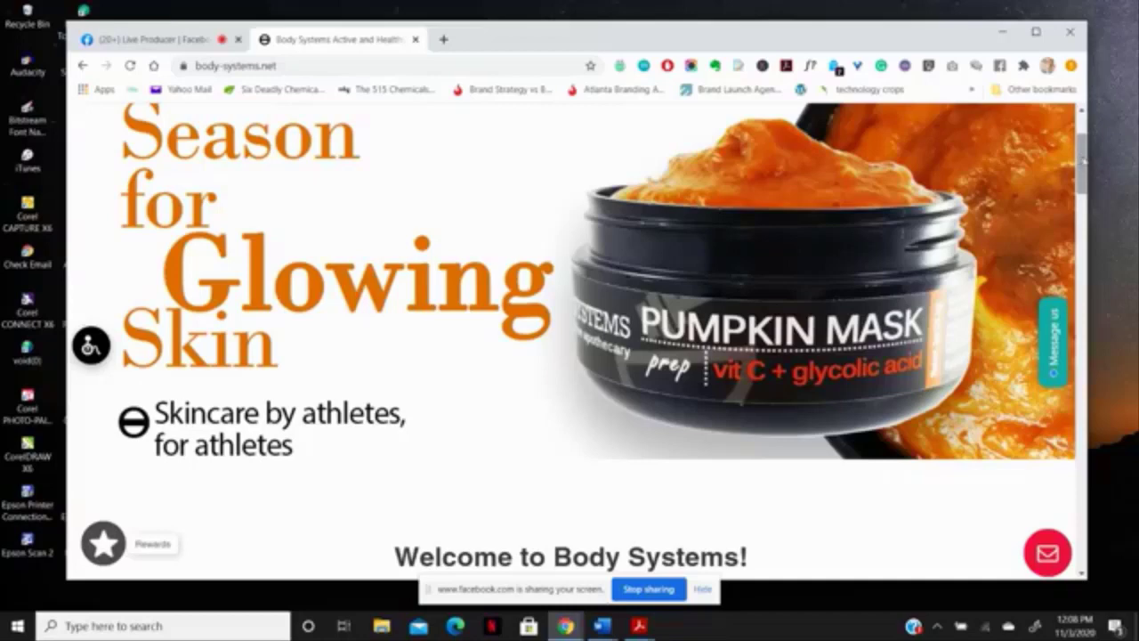
left_click_drag(1086, 164, 1086, 200)
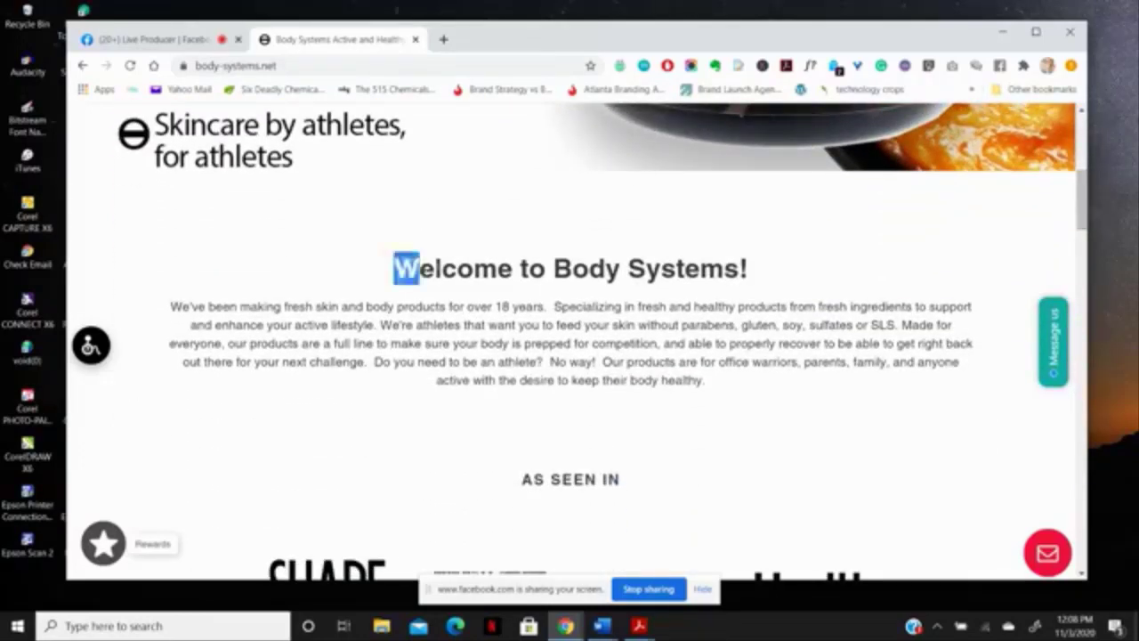
left_click_drag(392, 267, 757, 383)
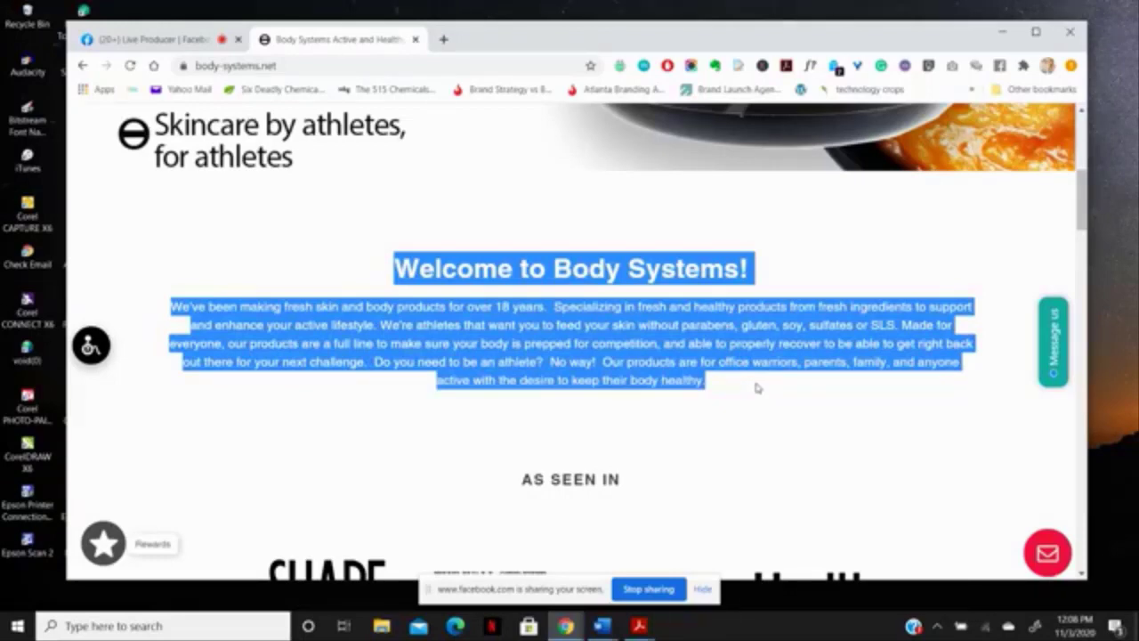
left_click(873, 275)
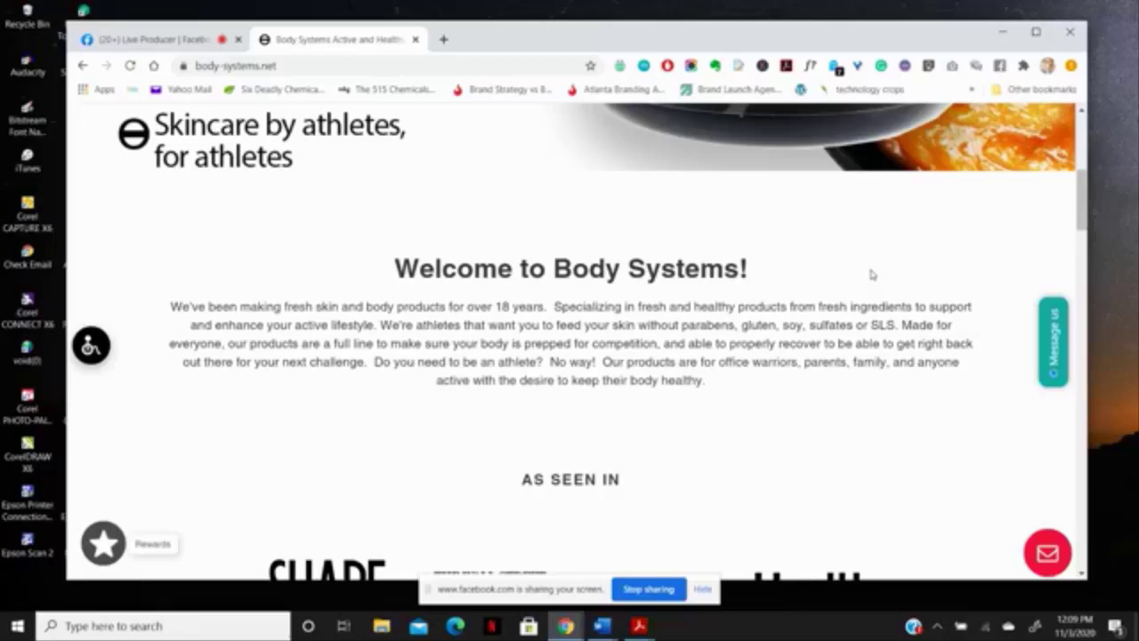
- Re-examine the "Season for Glowing Skin" banner and how it leads into the welcome section
mouse_move(1081, 204)
left_mouse_down()
mouse_move(1083, 171)
mouse_move(1088, 194)
left_mouse_up()
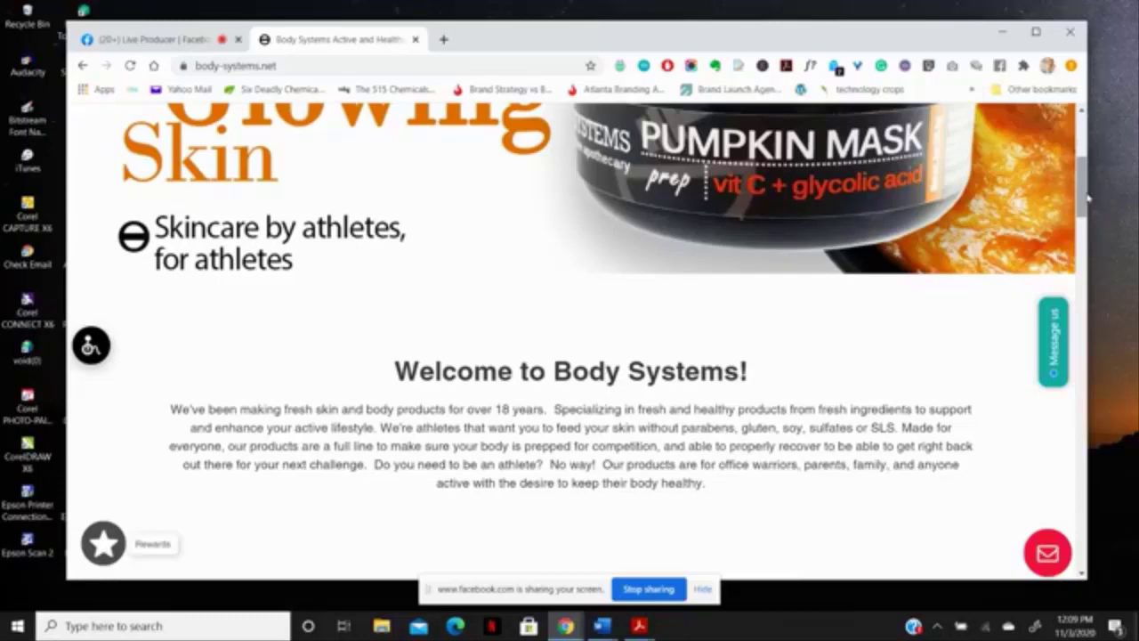
left_click_drag(1087, 197, 1082, 170)
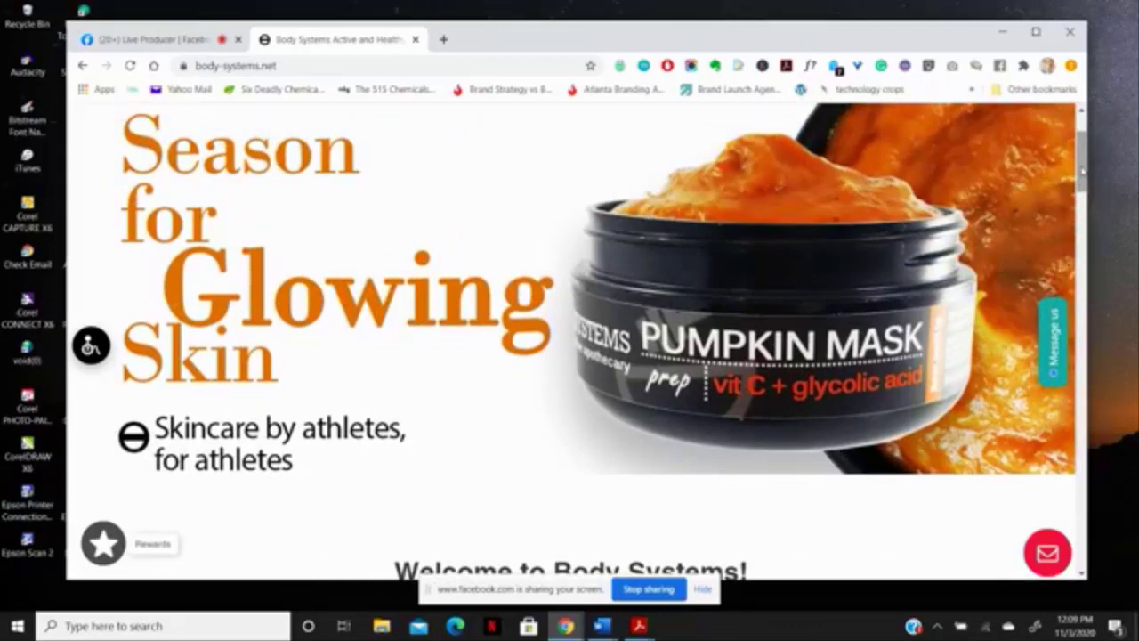
left_click_drag(1083, 171, 1083, 180)
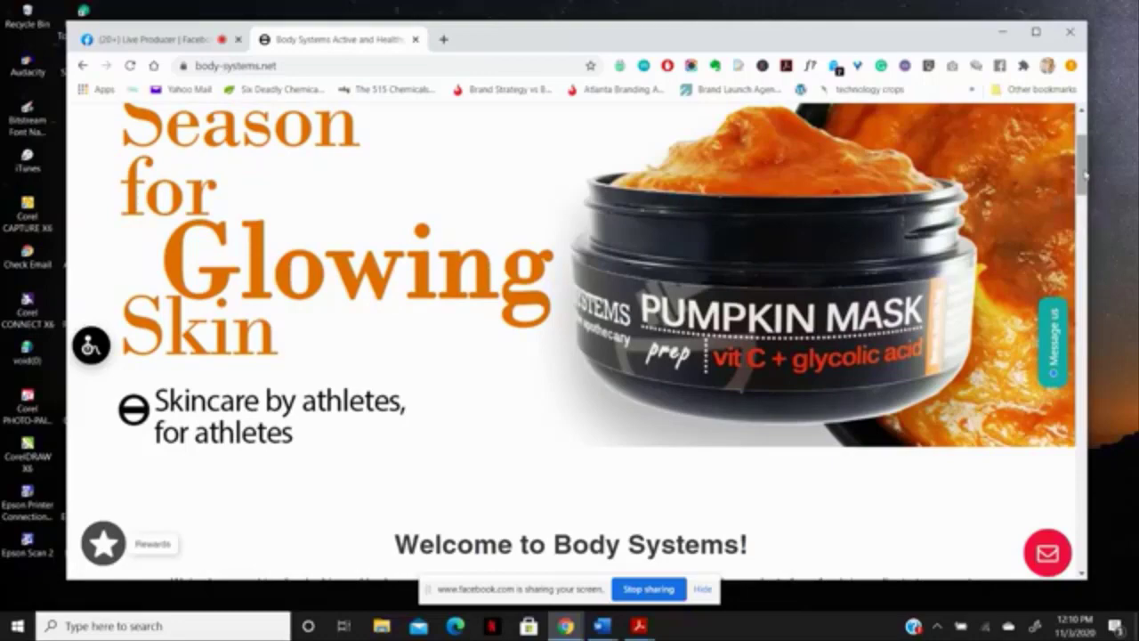
left_click_drag(1084, 175, 1084, 181)
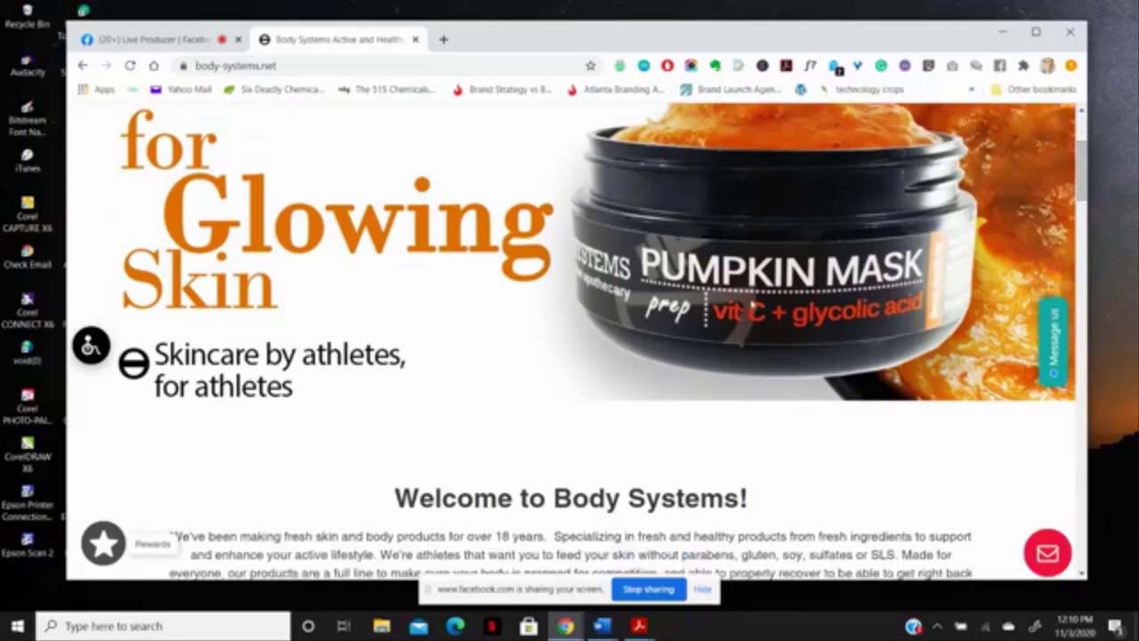
left_click_drag(1085, 183, 1085, 164)
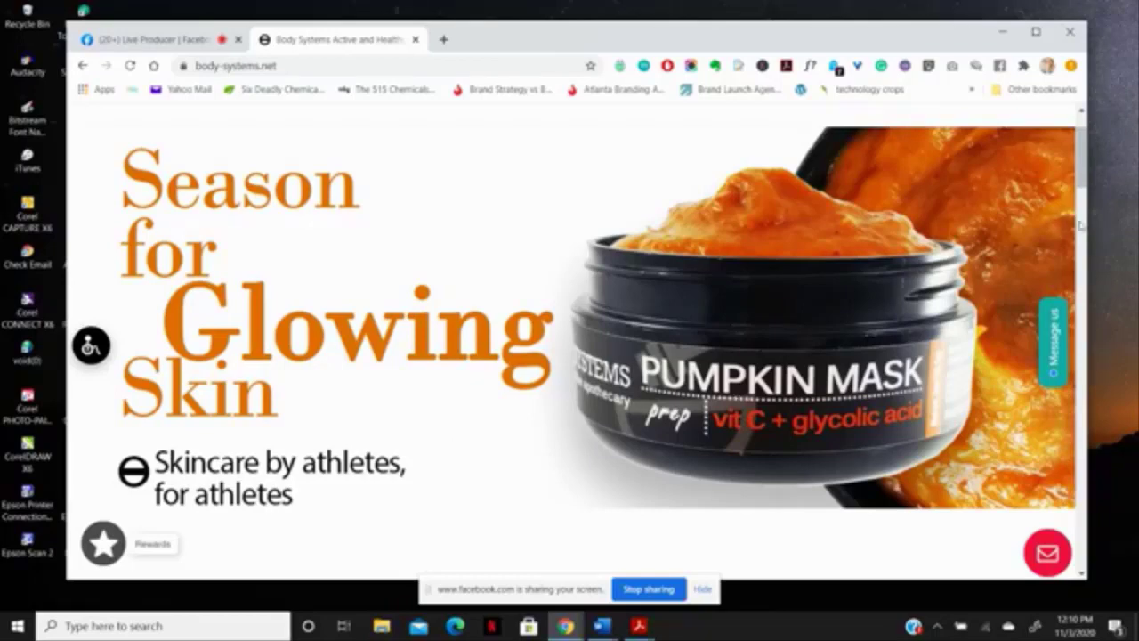
scroll(1084, 161, "down", 1)
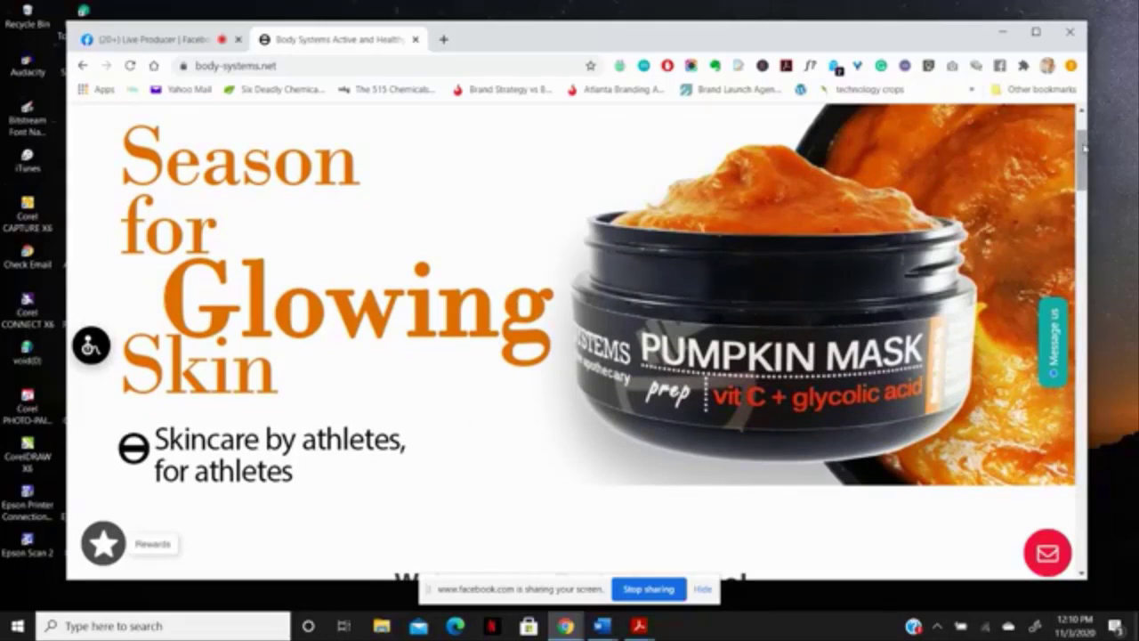
- Highlight the welcome paragraph's phrases on office warriors, parabens, gluten, soy, sulfates or SLS, being prepped for competition, and properly recovering for the next challenge
left_click_drag(1084, 147, 1088, 189)
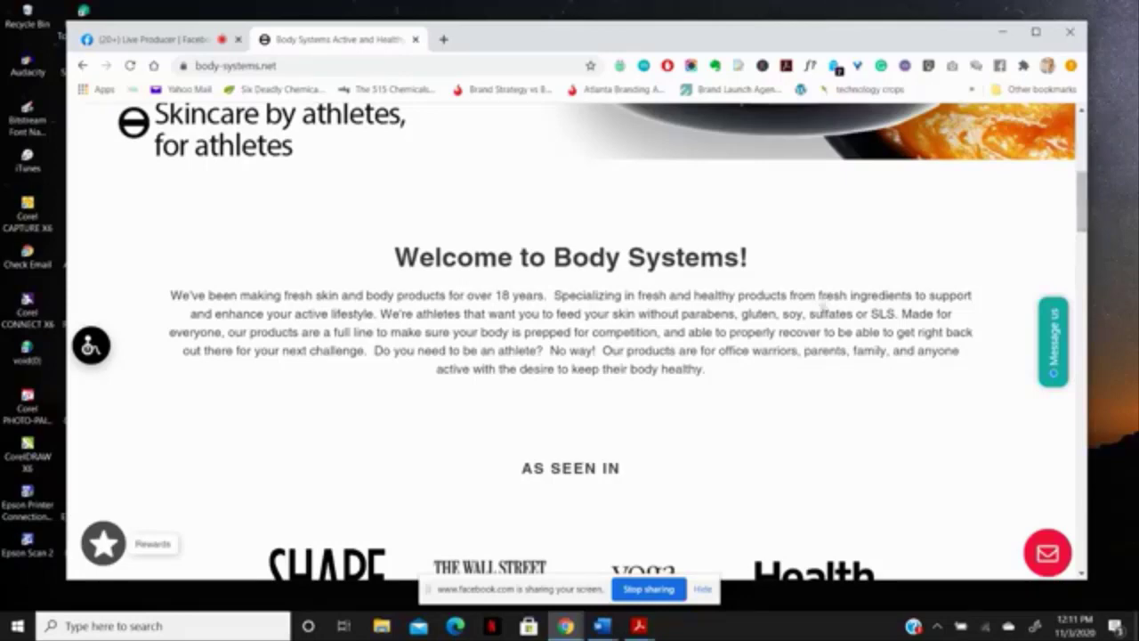
left_click_drag(720, 352, 805, 351)
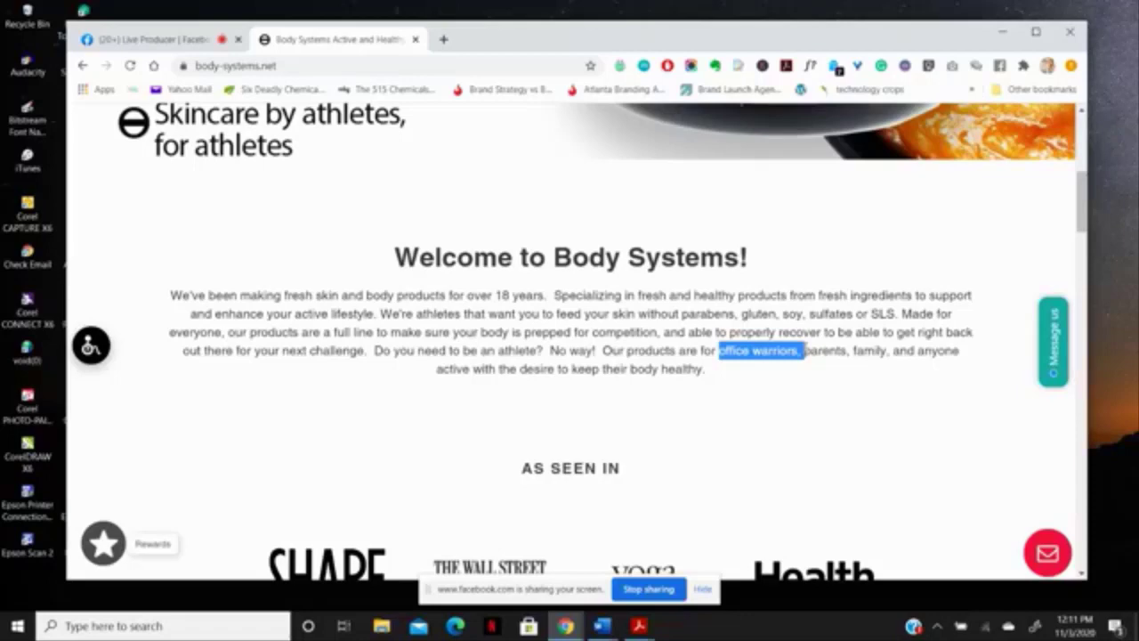
left_click(775, 371)
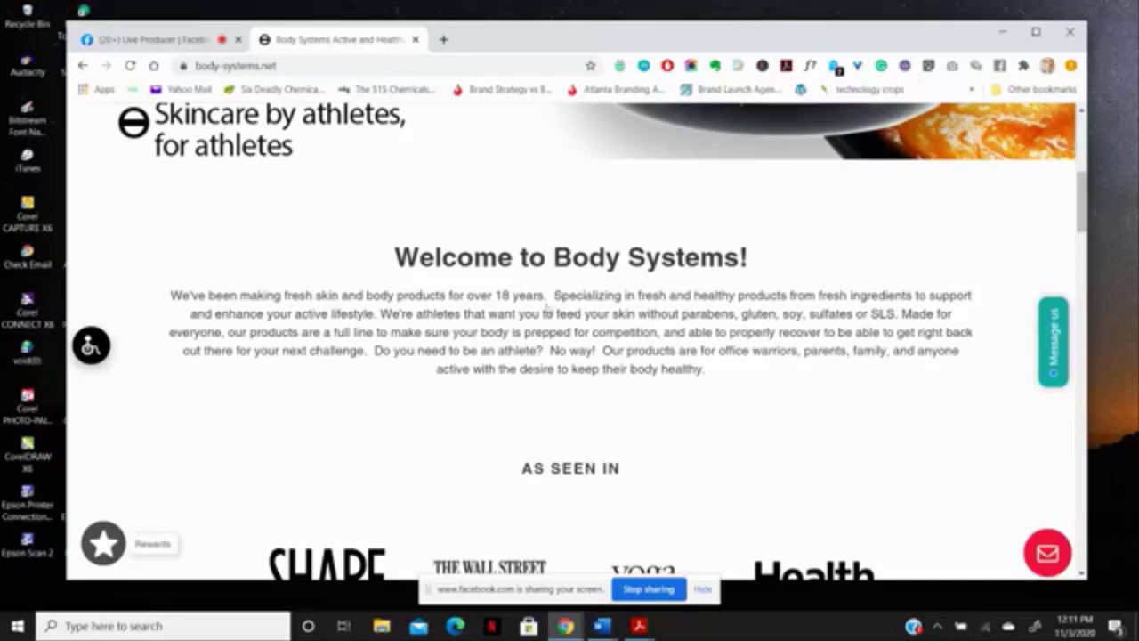
left_click_drag(682, 314, 893, 314)
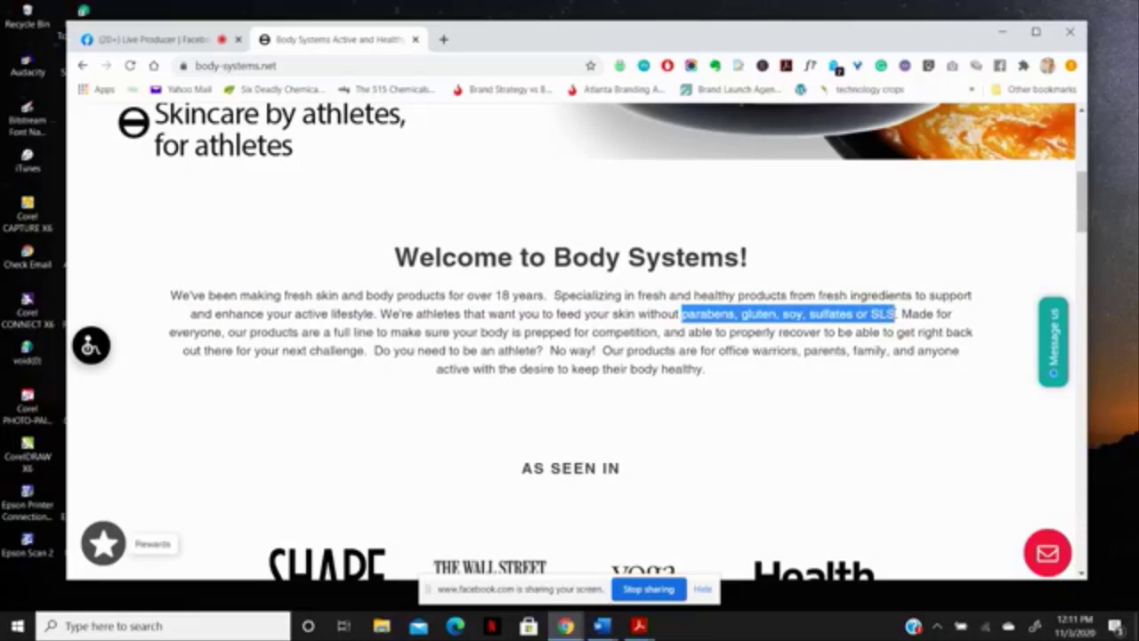
left_click(923, 397)
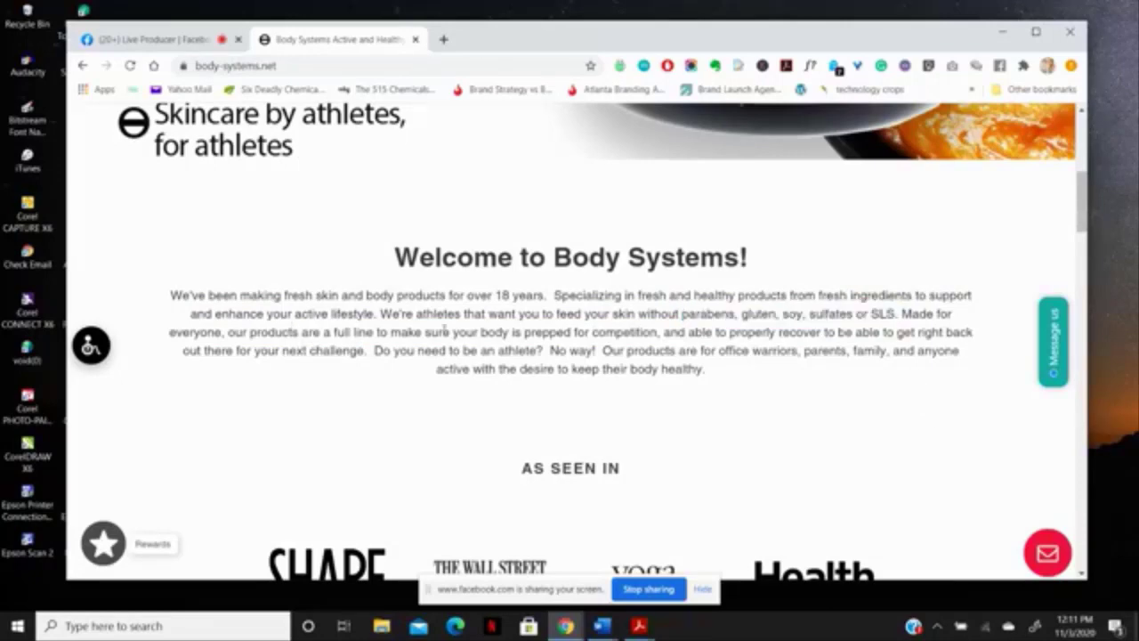
left_click_drag(513, 333, 662, 333)
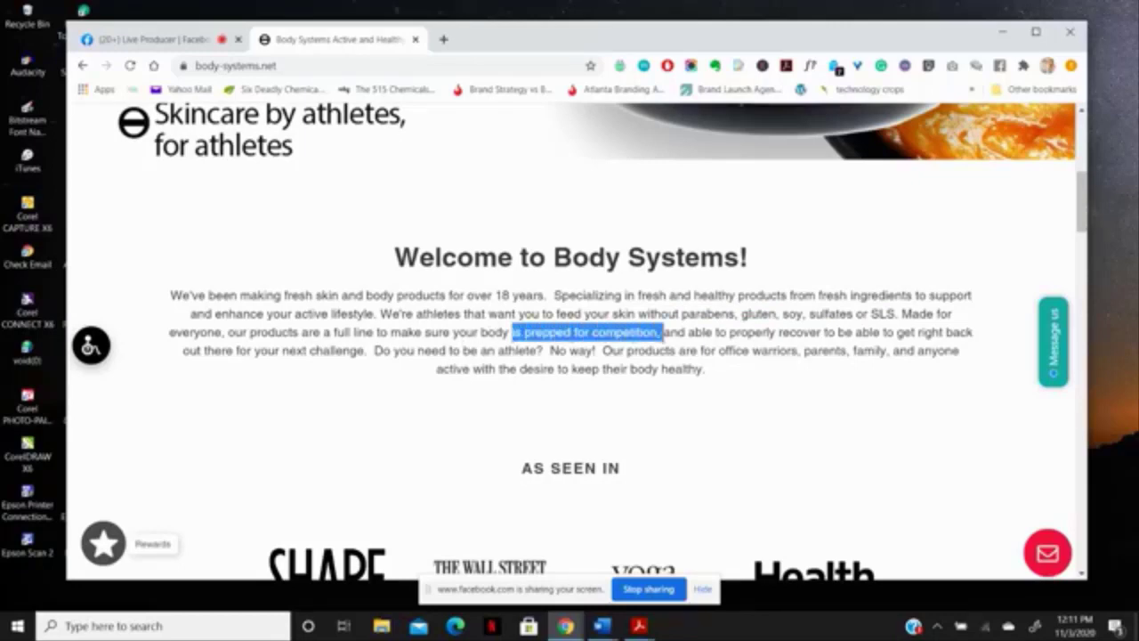
left_click(763, 413)
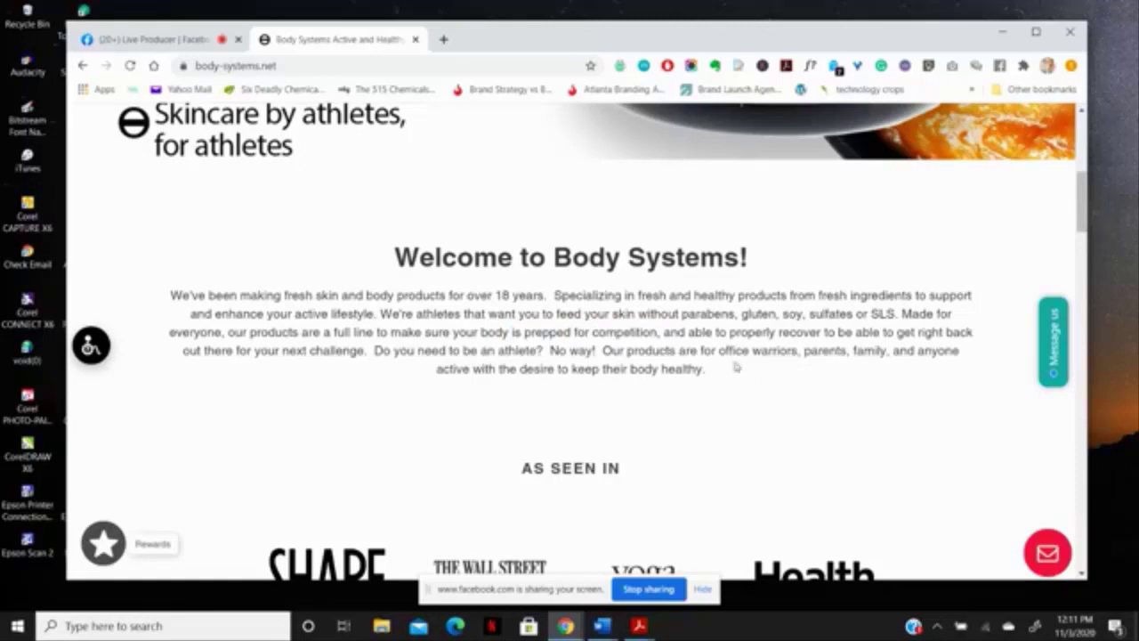
left_click_drag(730, 332, 372, 351)
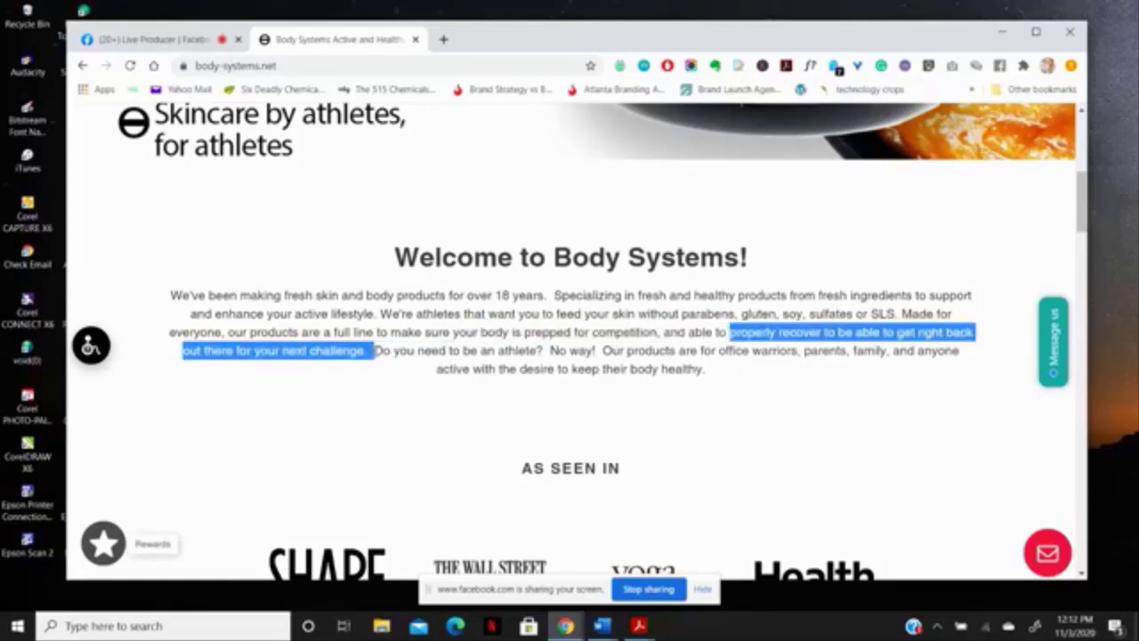
left_click(806, 390)
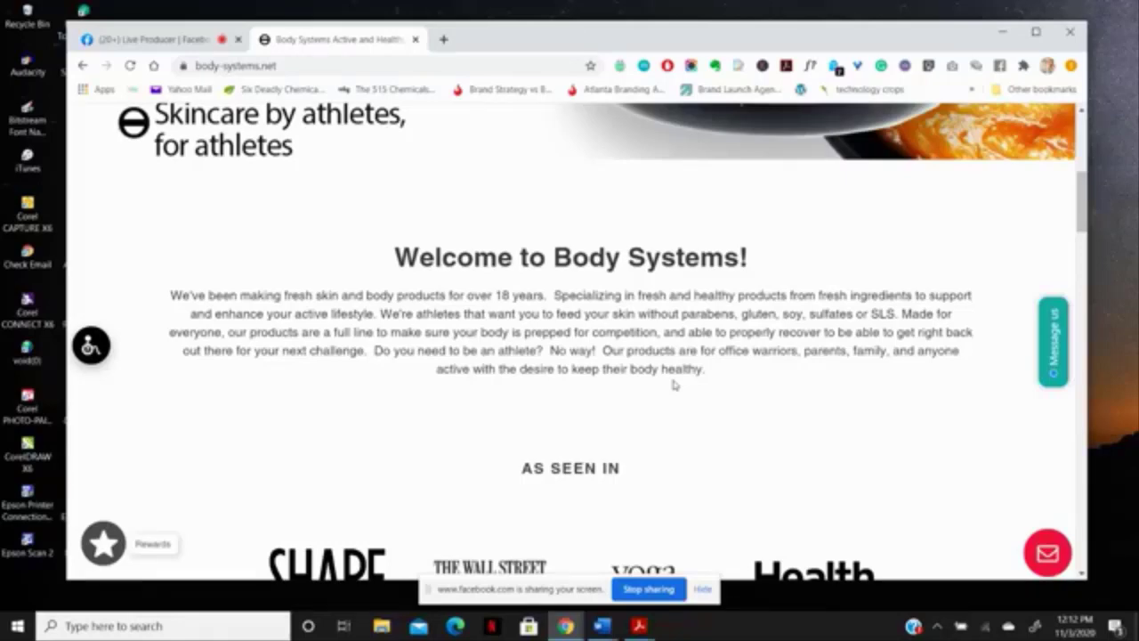
- Open the homepage in the in-page editor and shorten the welcome heading to "Body Systems"
left_click(739, 67)
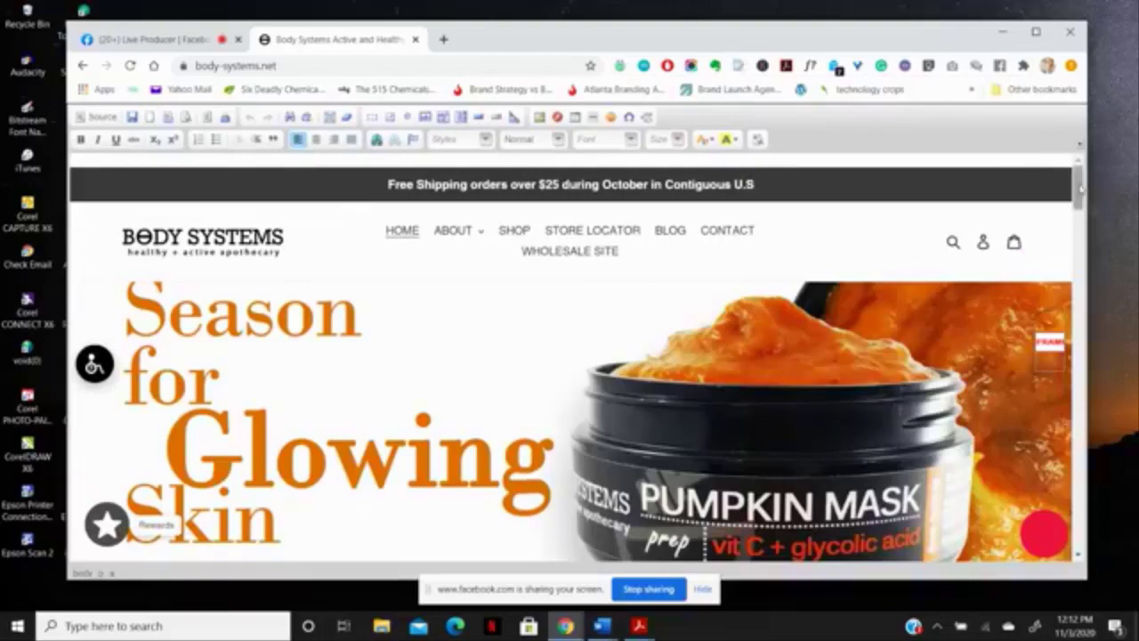
scroll(1079, 185, "down", 5)
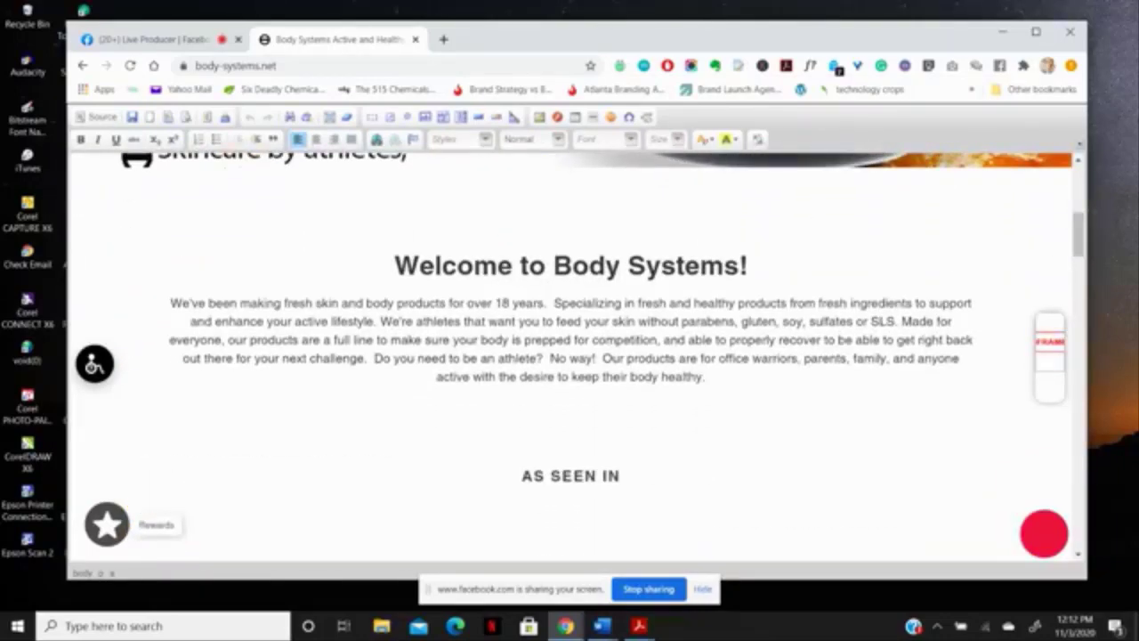
left_click_drag(554, 264, 393, 251)
key("Delete")
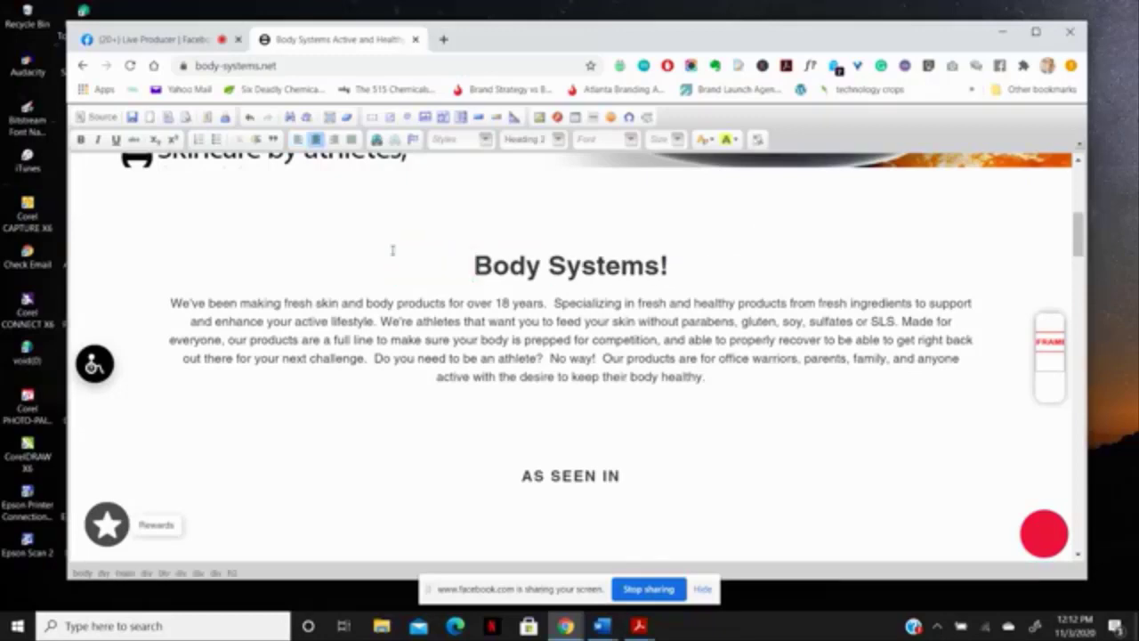
left_click(675, 262)
key("BackSpace")
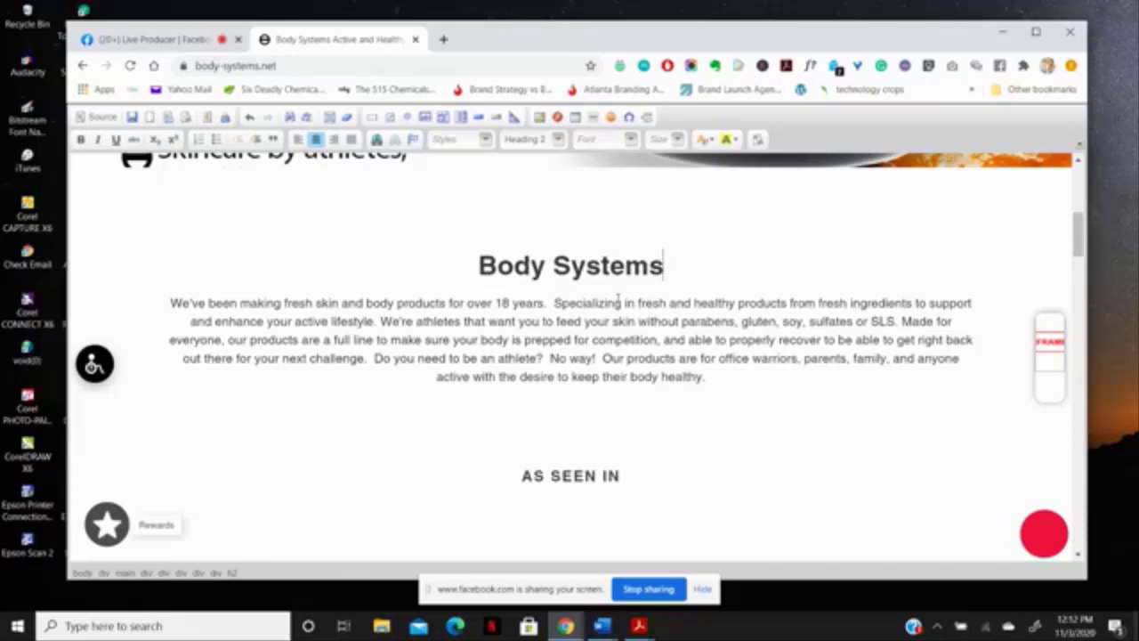
- Move the sentence "Specializing in fresh and healthy products from fresh ingredients to support and enhance your active lifestyle." onto its own line beneath the heading
left_click_drag(554, 302, 379, 322)
key("ctrl+c")
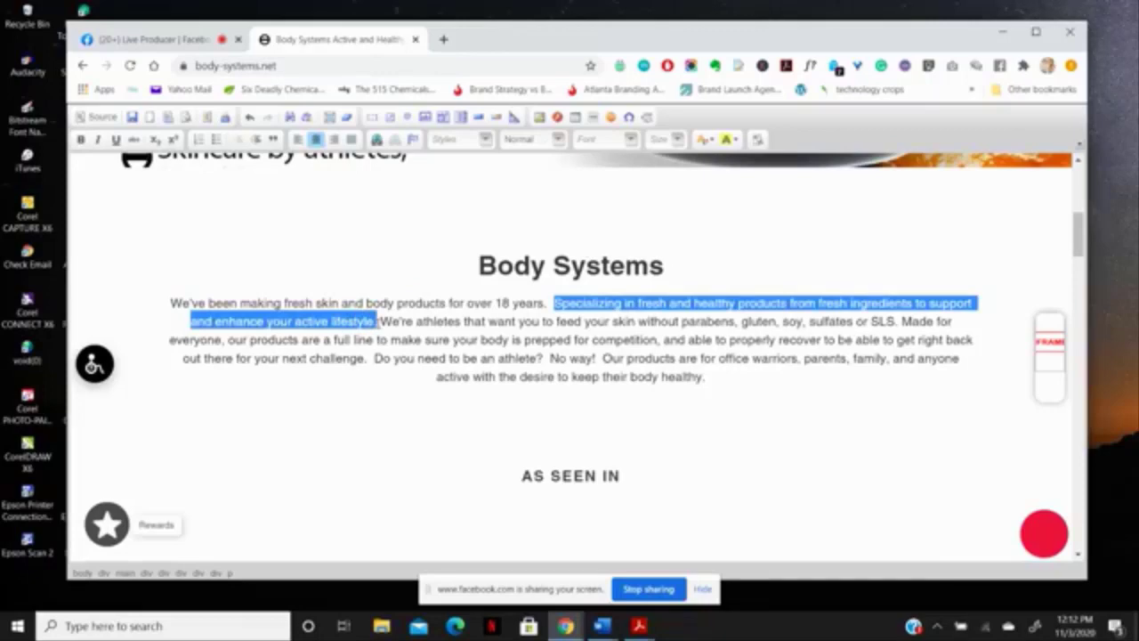
key("BackSpace")
left_click(667, 272)
key("Return")
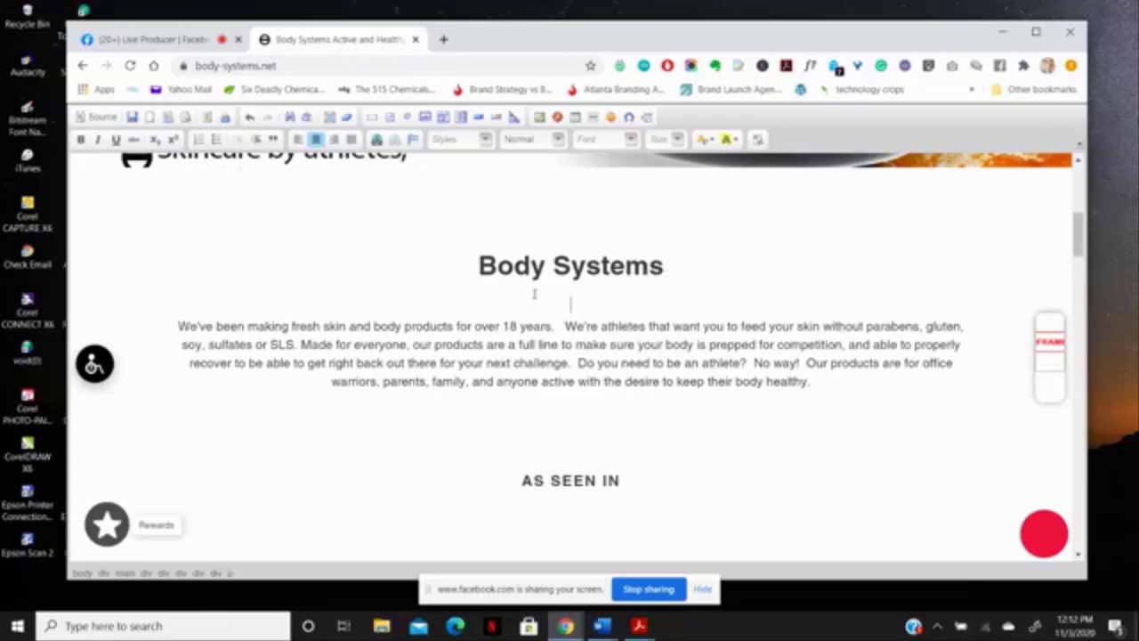
key("ctrl+v")
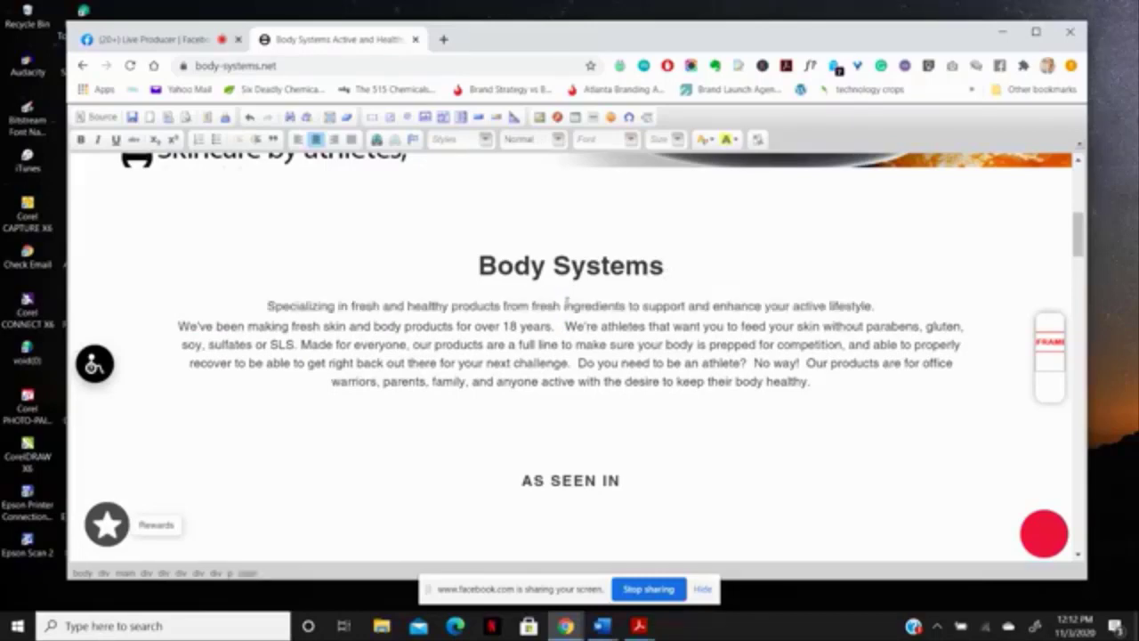
- Format the "Specializing in fresh and healthy products" line as Heading 2
left_click_drag(265, 306, 893, 305)
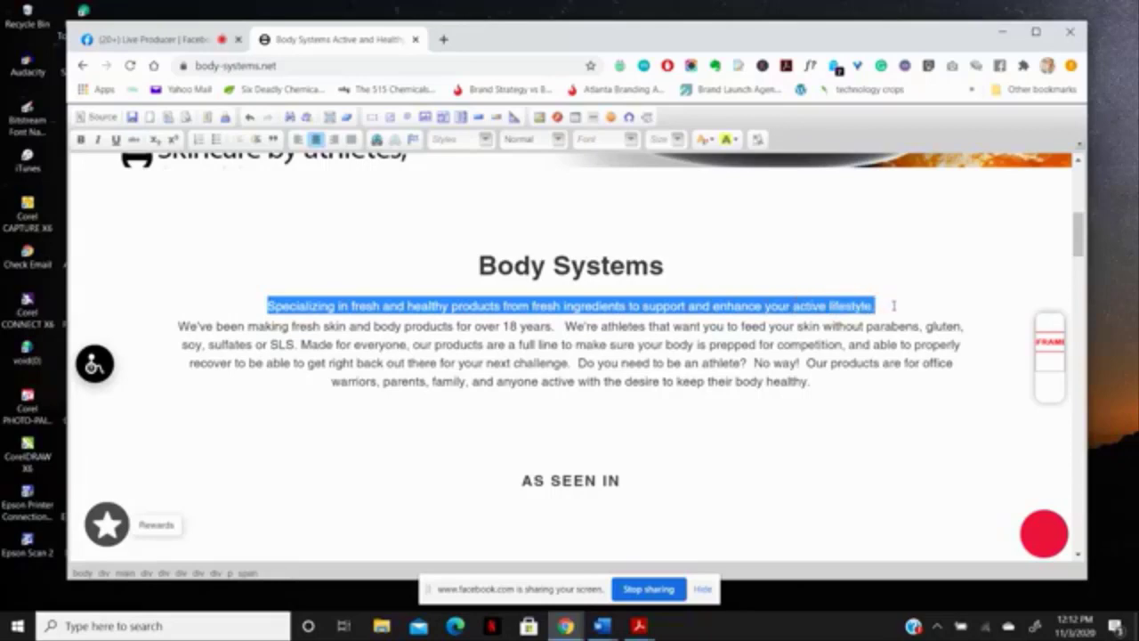
left_click(559, 140)
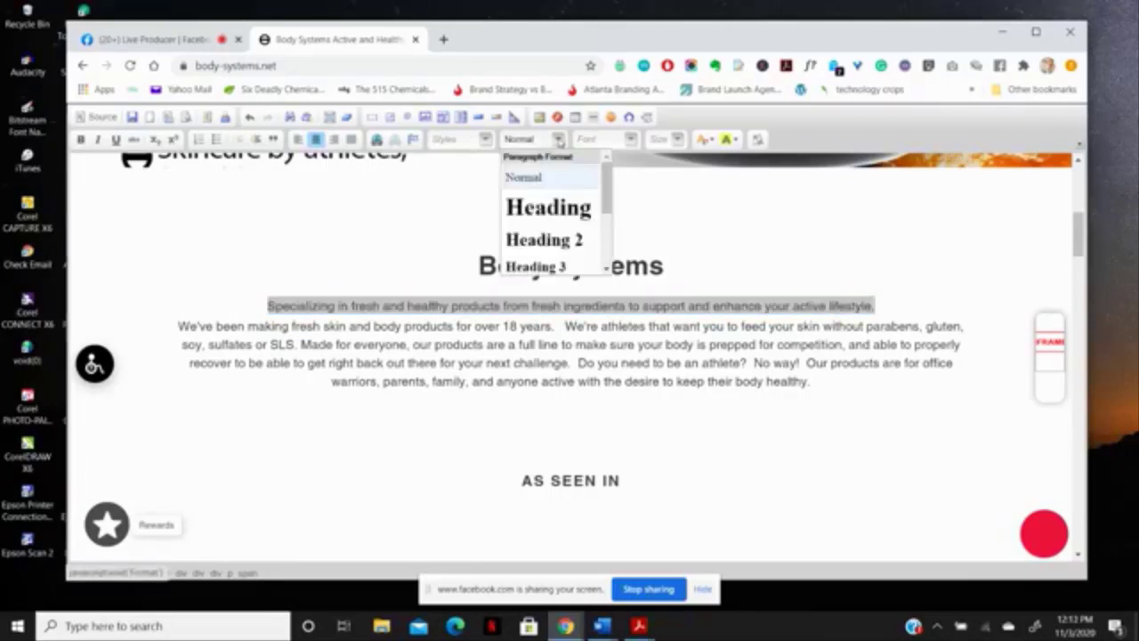
left_click(551, 241)
left_click(552, 237)
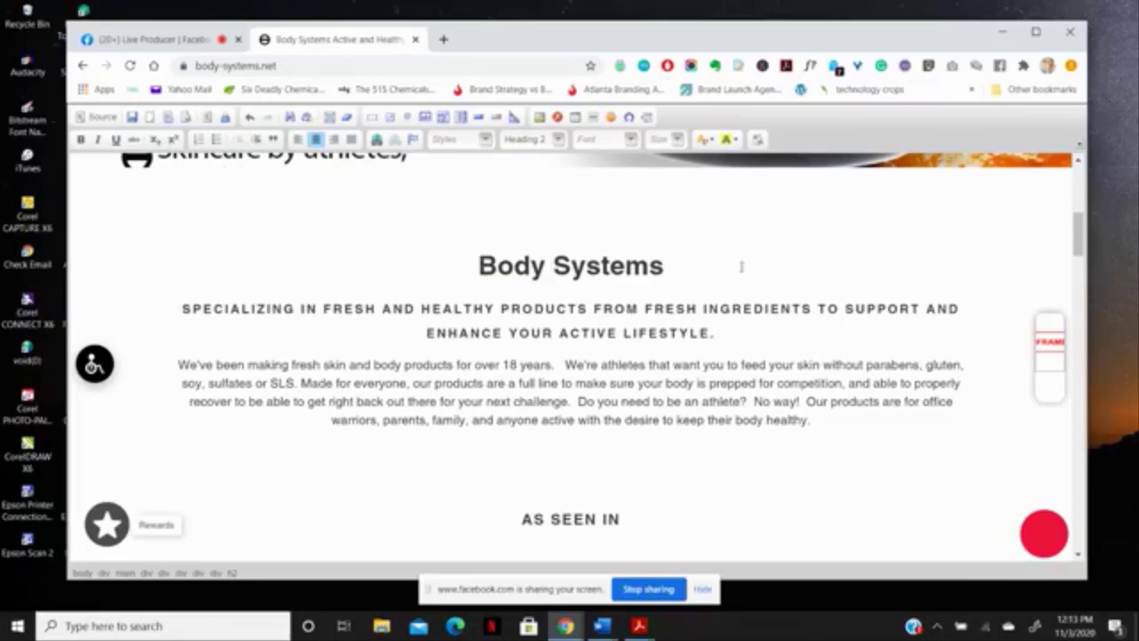
- Delete the sentence "We've been making fresh skin and body products for over 18 years." and its leftover space from the body paragraph
scroll(1077, 233, "down", 1)
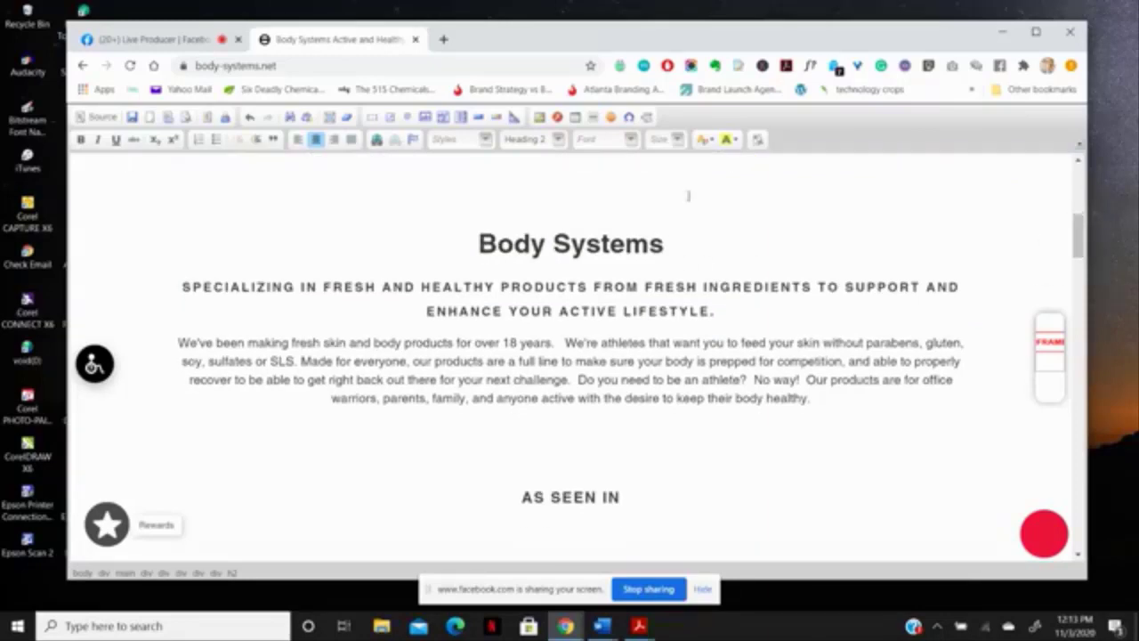
mouse_move(479, 245)
left_mouse_down()
mouse_move(668, 246)
mouse_move(479, 245)
left_mouse_up()
left_click_drag(177, 344, 557, 338)
key("Delete")
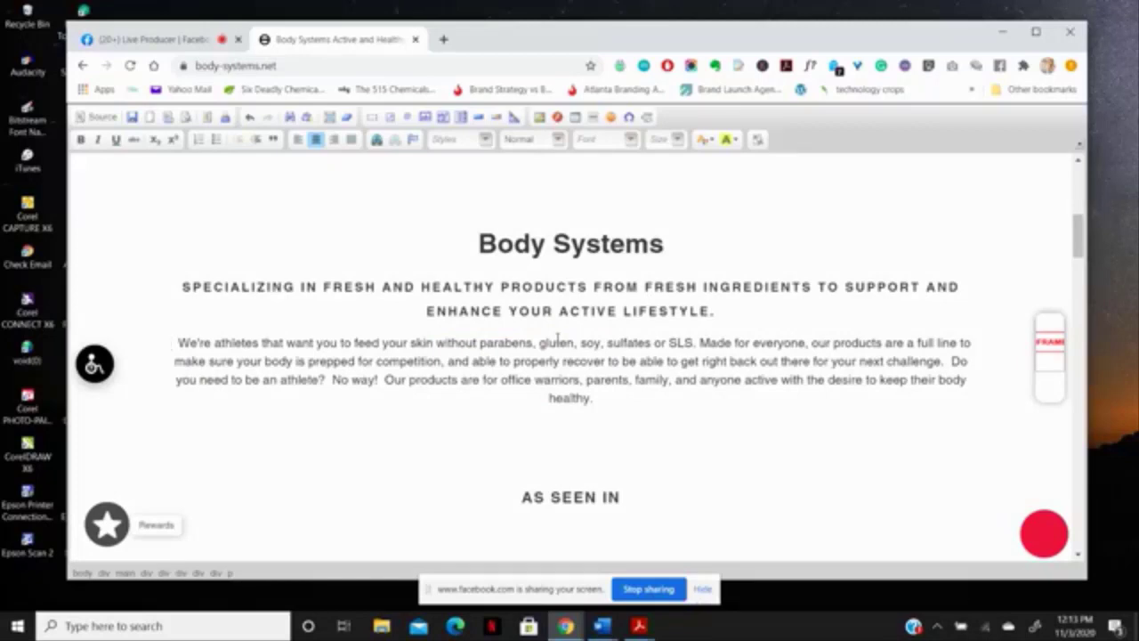
key("Delete")
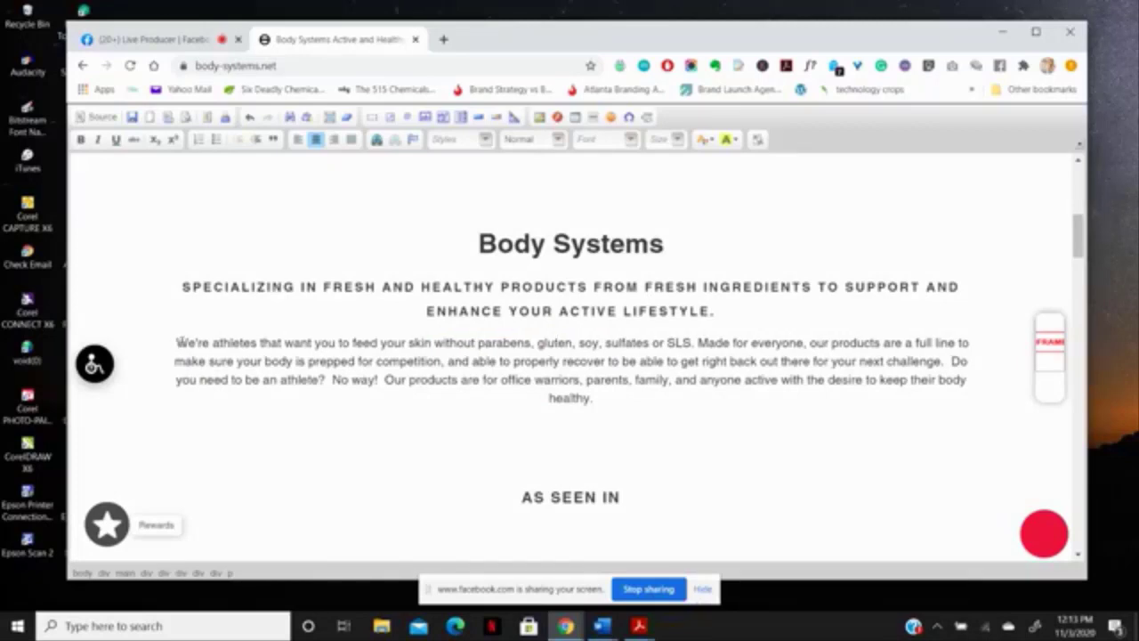
- Split the body text into separate paragraphs starting at "Made for everyone", "Do you need to be an athlete?" and "Our products are for office warriors"
left_click(698, 343)
key("Return")
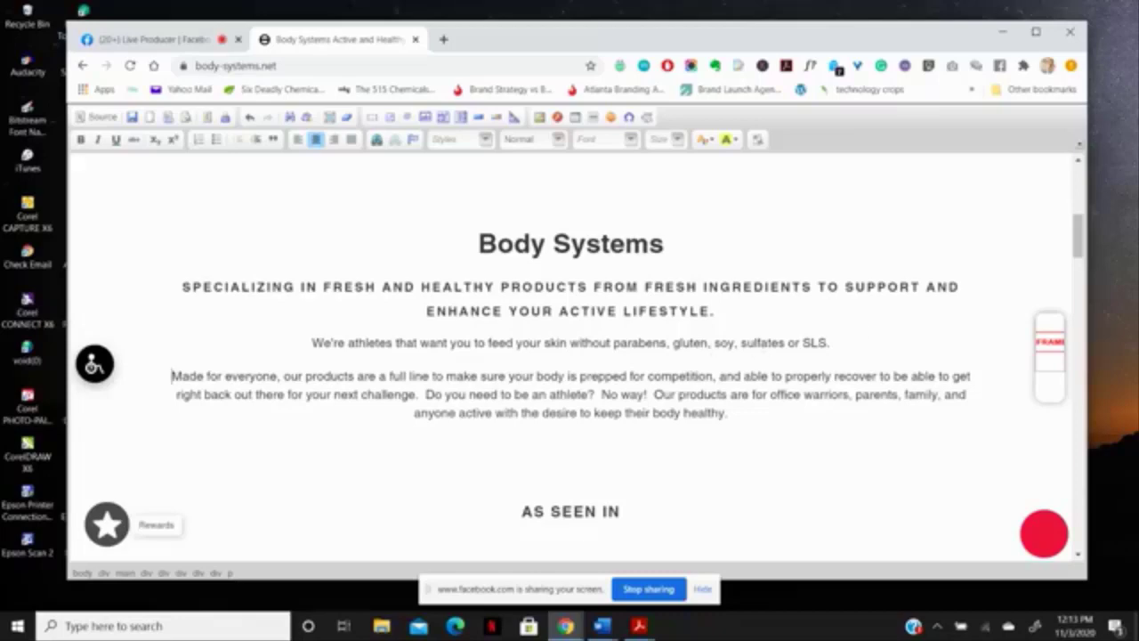
left_click(429, 394)
key("Return")
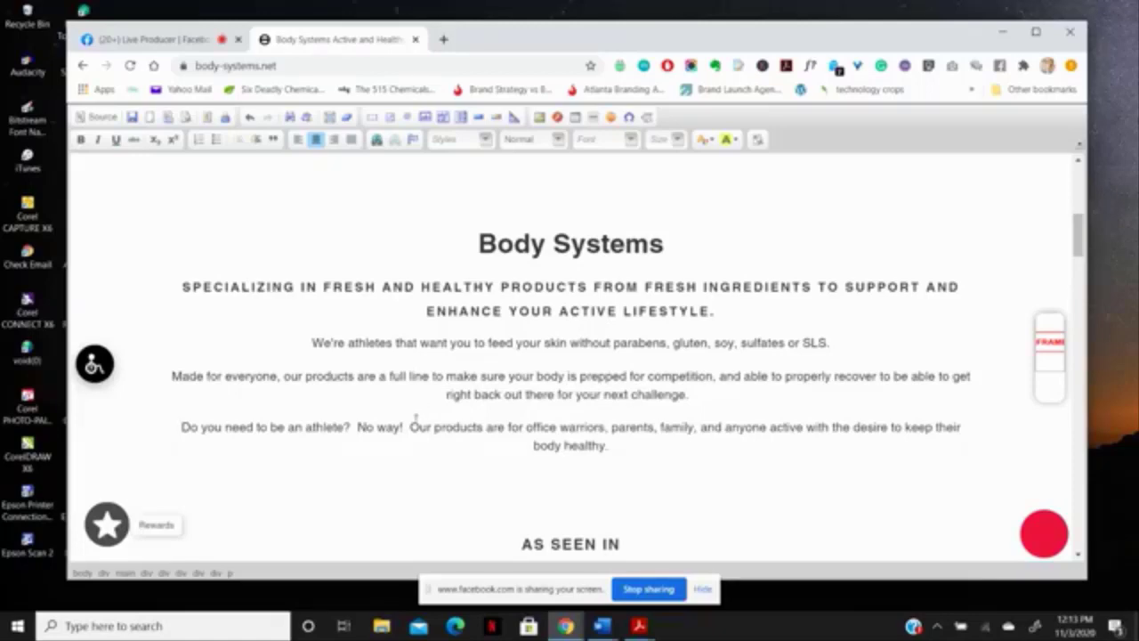
left_click(409, 427)
key("Return")
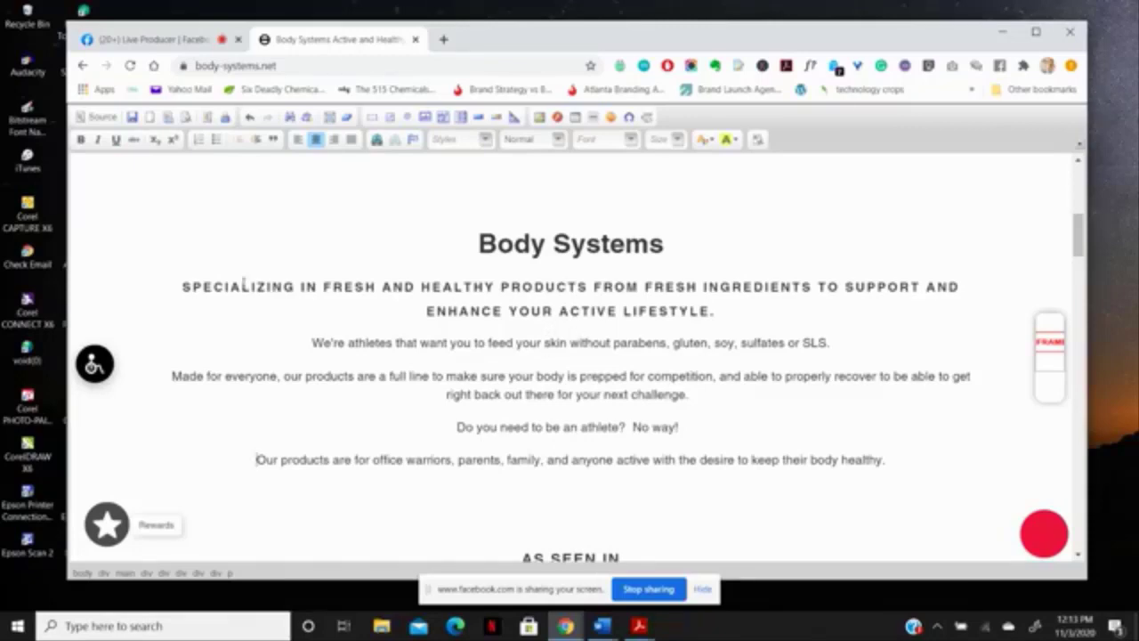
- Highlight the "Specializing in fresh and healthy products" line and remove the "Body Systems" heading above it
left_click(183, 286)
left_click_drag(184, 286, 719, 310)
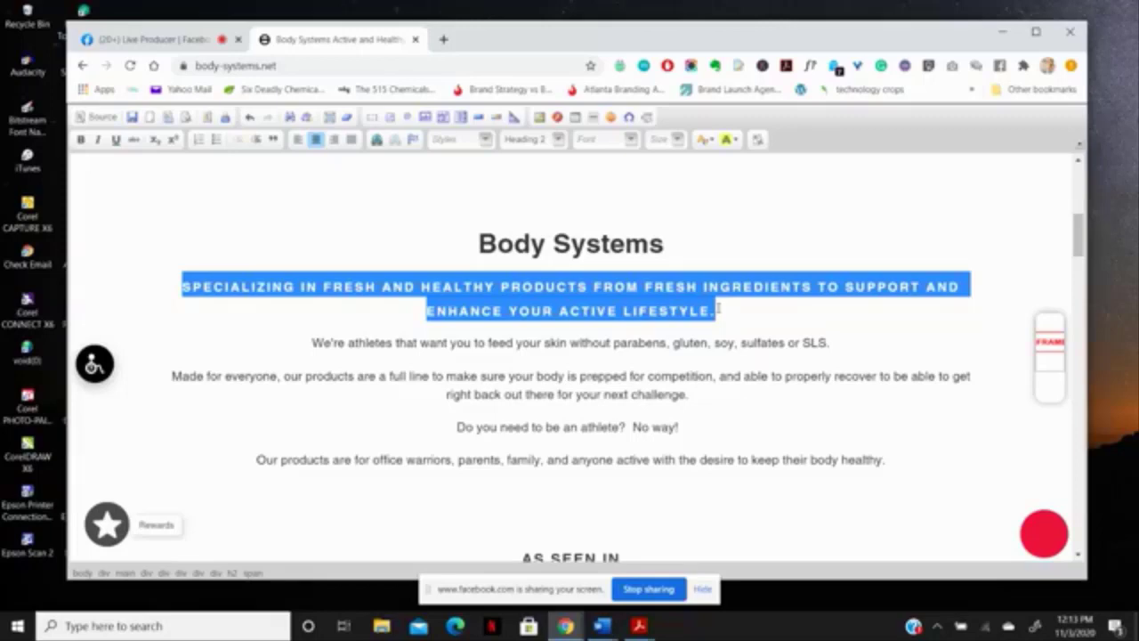
left_click(771, 228)
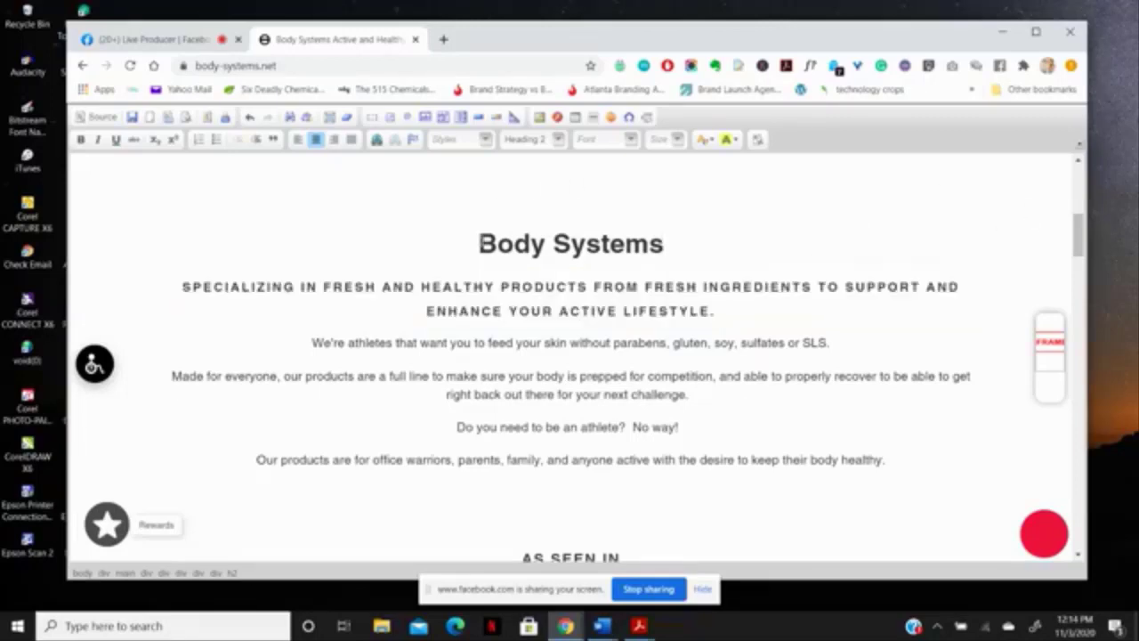
left_click_drag(479, 243, 665, 237)
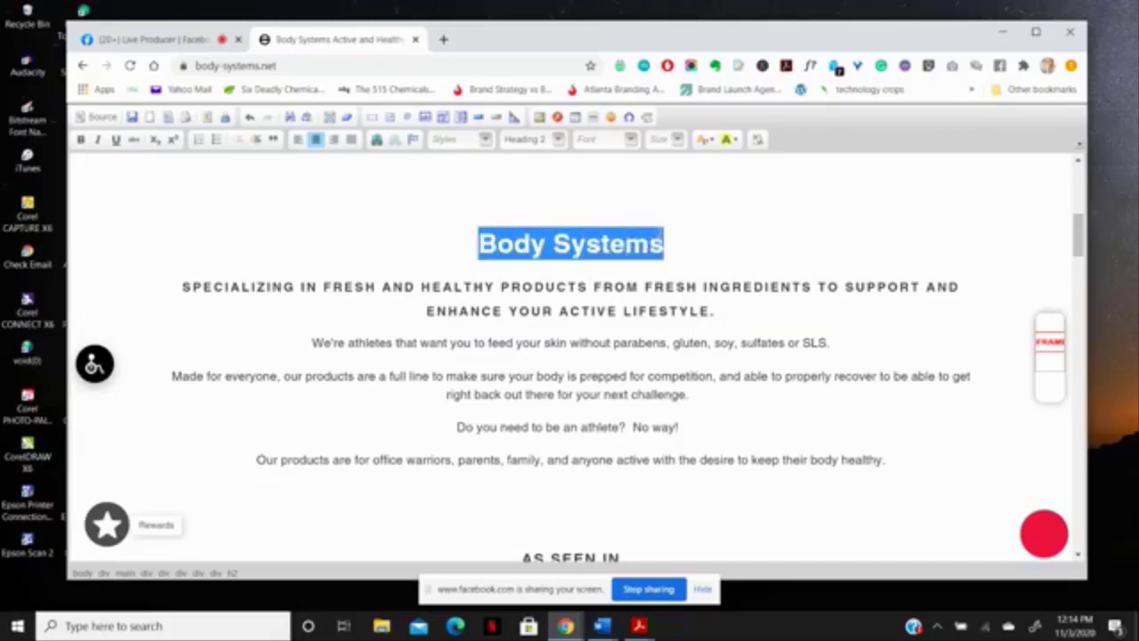
key("Delete")
key("ctrl+v")
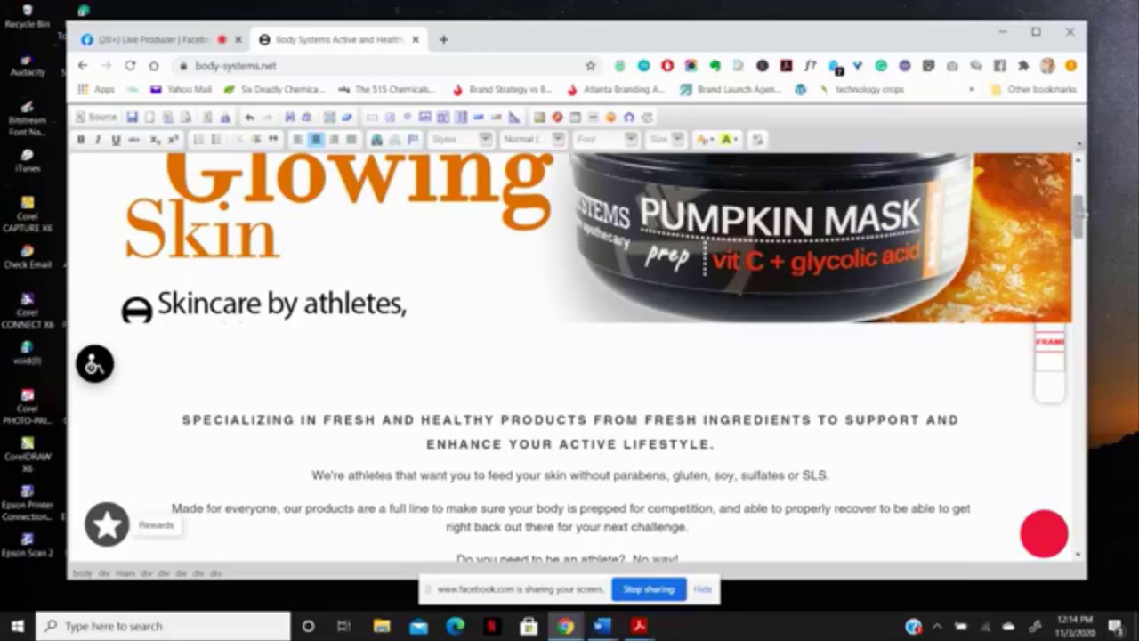
scroll(1078, 211, "down", 2)
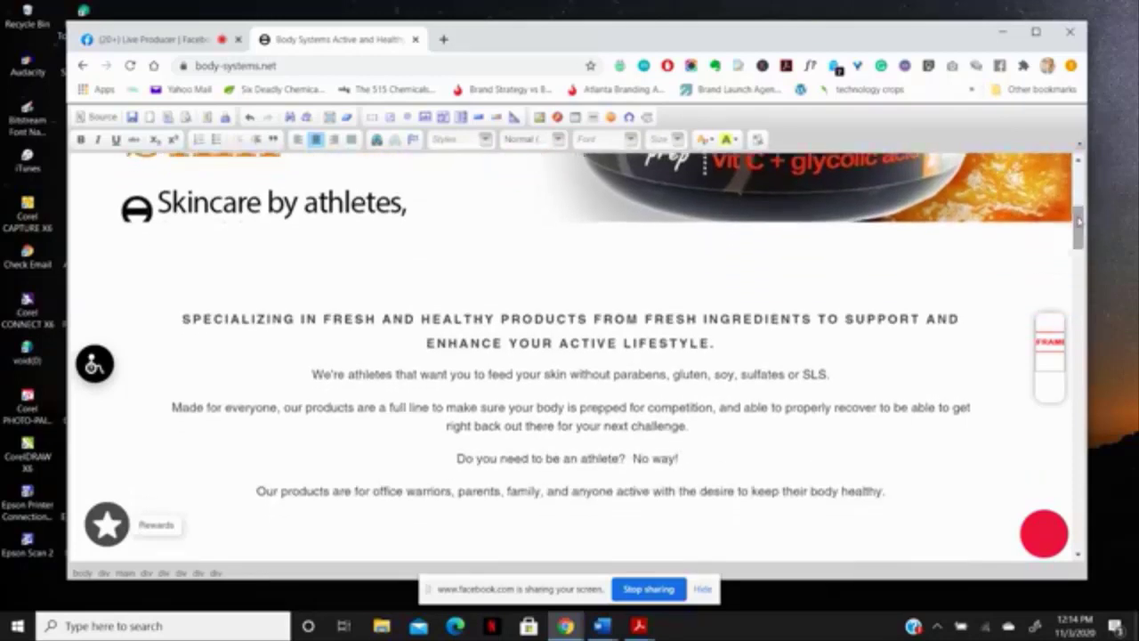
- Try Heading 1 and Heading 3 on the "Specializing" line, return it to Heading 2, and highlight the line
left_click_drag(181, 318, 725, 336)
left_click(544, 140)
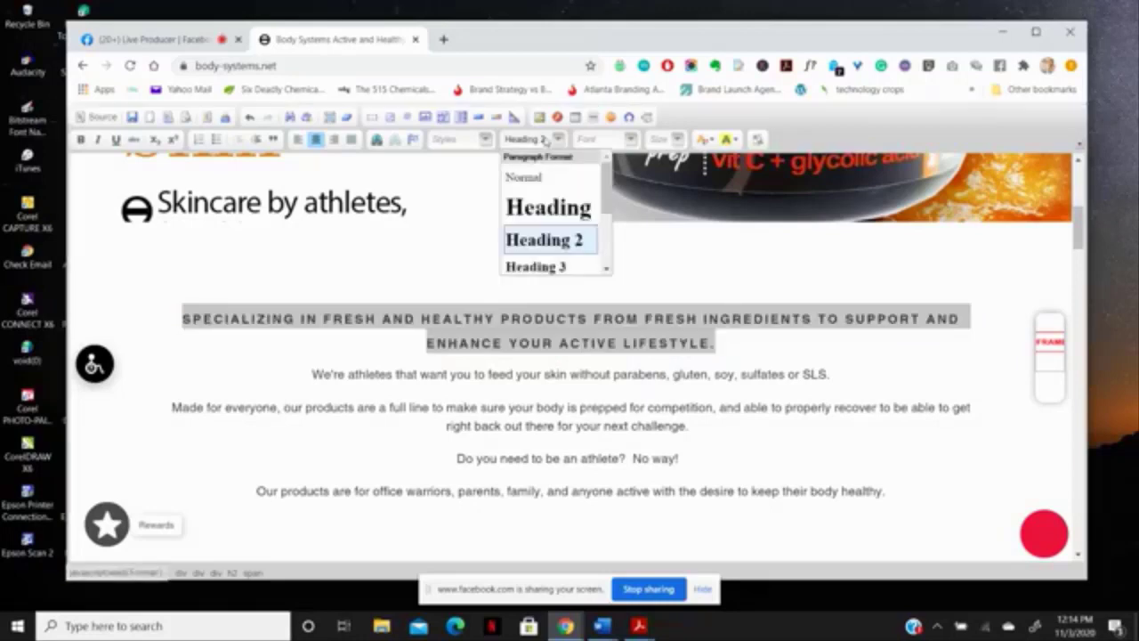
left_click(534, 216)
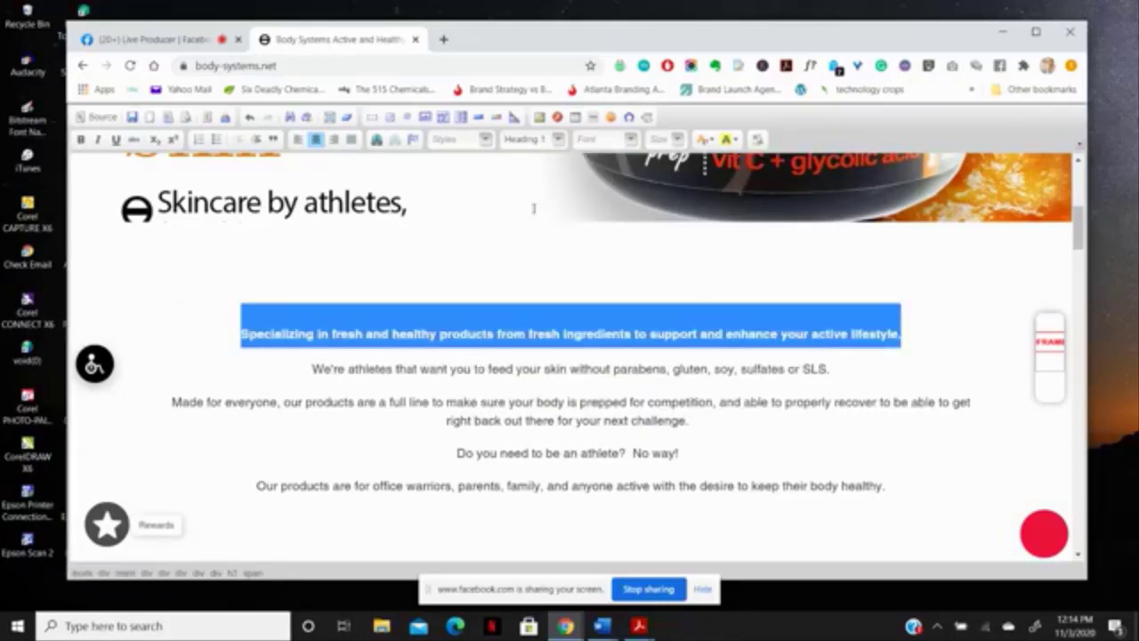
left_click(553, 142)
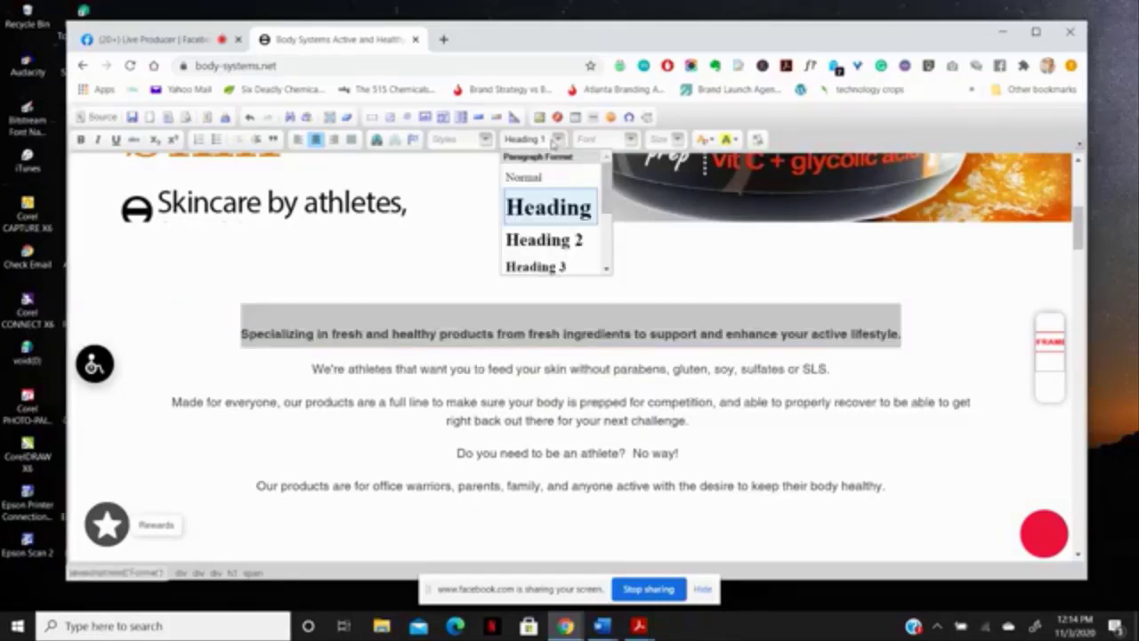
left_click(535, 266)
left_click(538, 139)
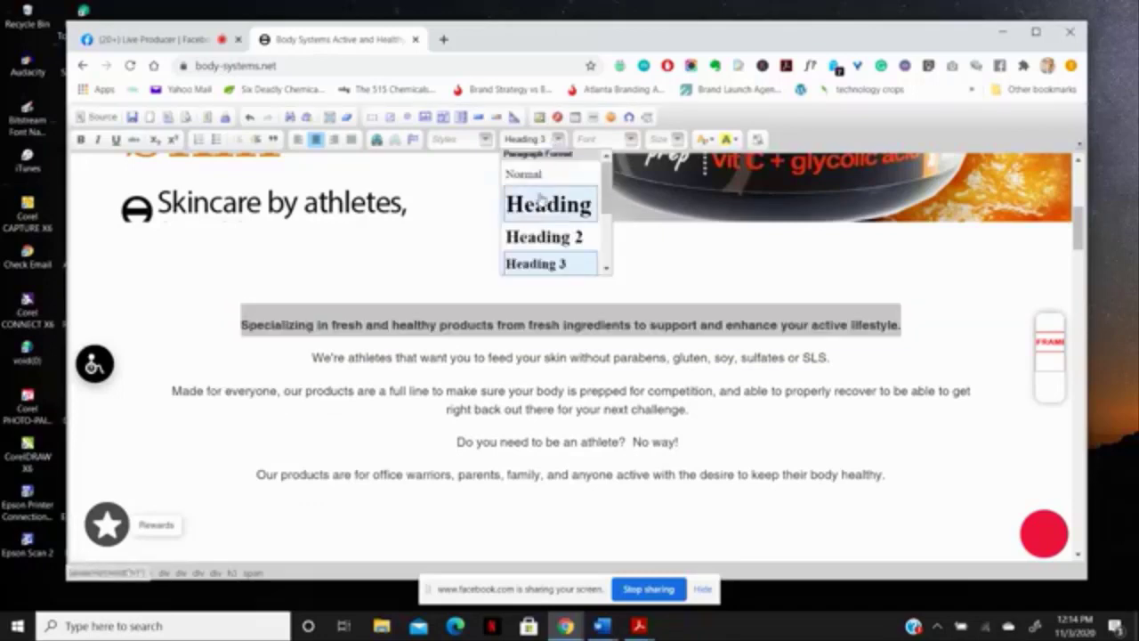
left_click(536, 233)
left_click(895, 254)
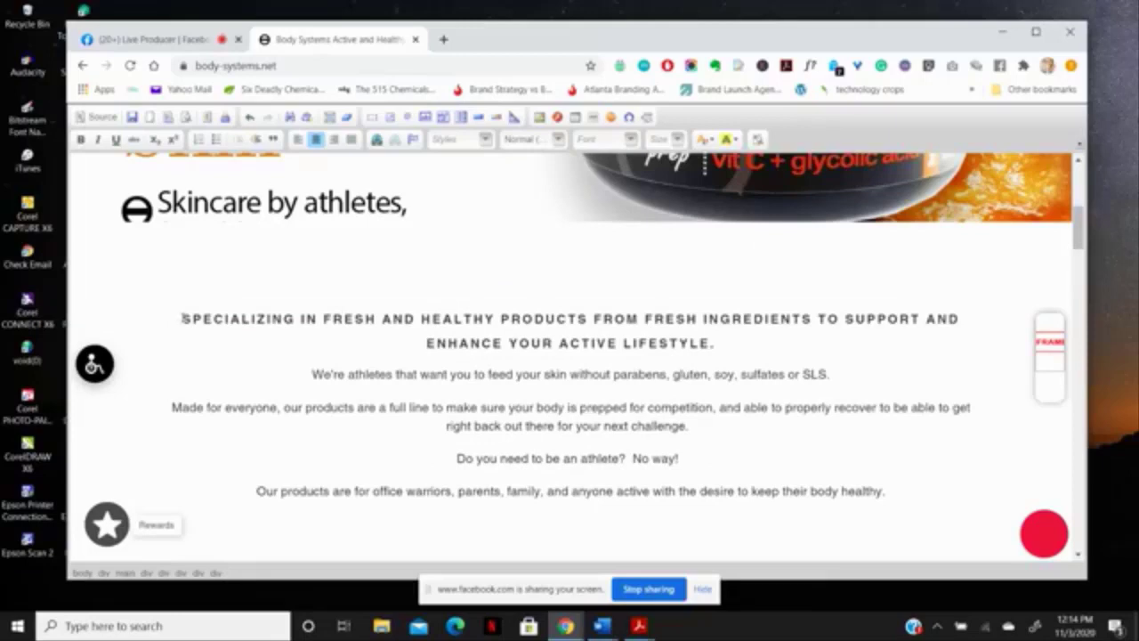
left_click_drag(182, 319, 731, 333)
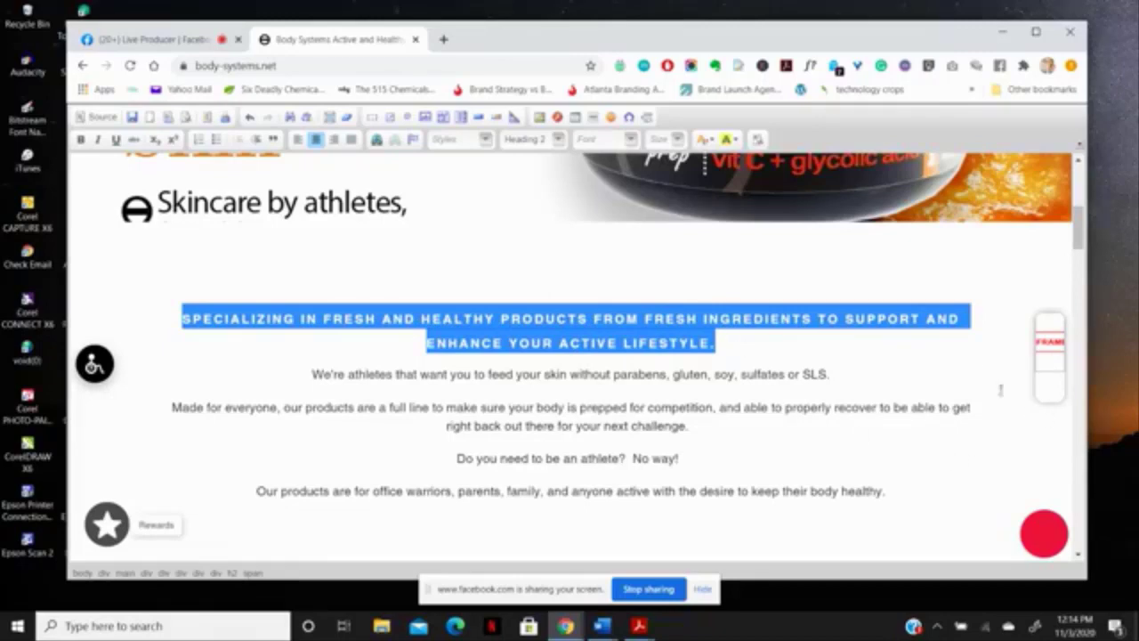
left_click(963, 359)
- Left-align the four paragraphs below the "Specializing" heading and indent them several levels to form an inset block
left_click_drag(1079, 226, 1079, 231)
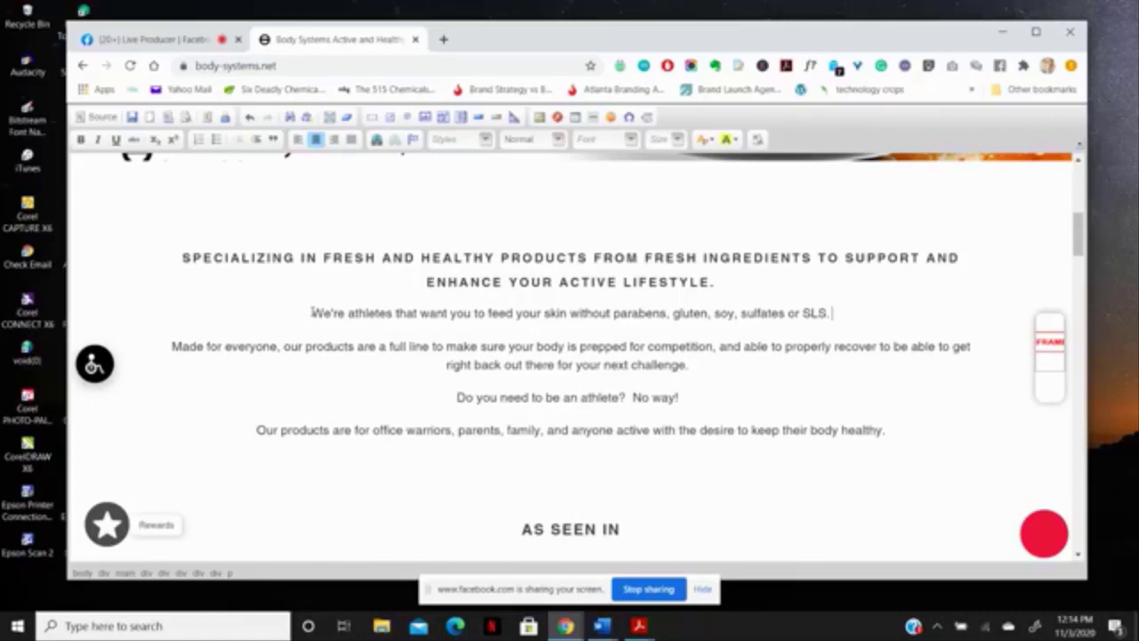
mouse_move(310, 312)
left_mouse_down()
mouse_move(799, 352)
mouse_move(913, 438)
left_mouse_up()
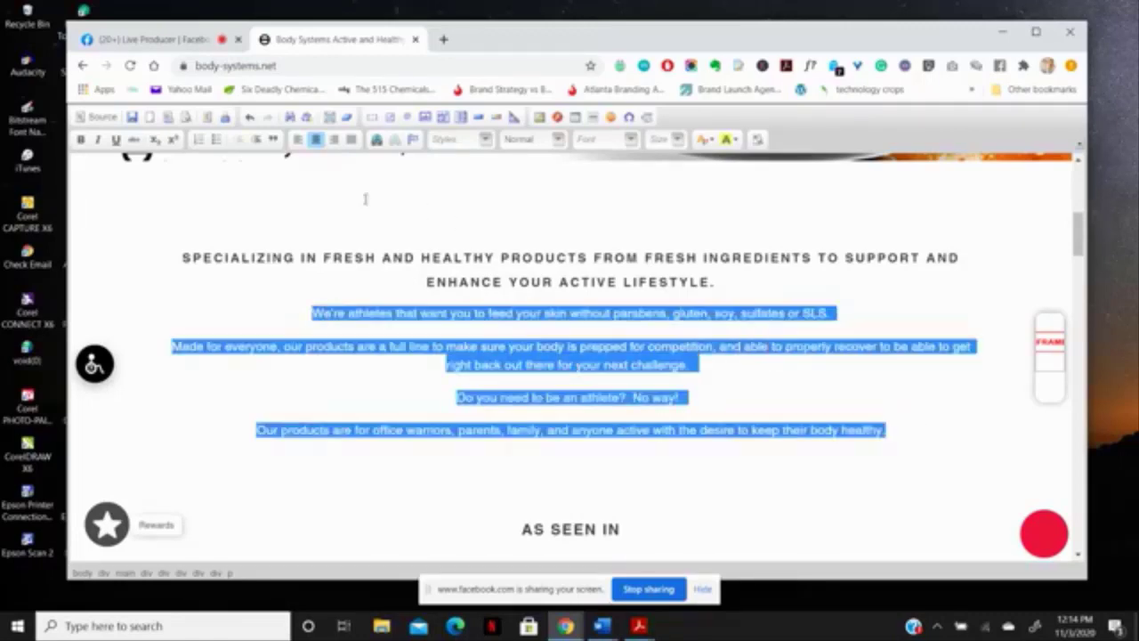
left_click(299, 139)
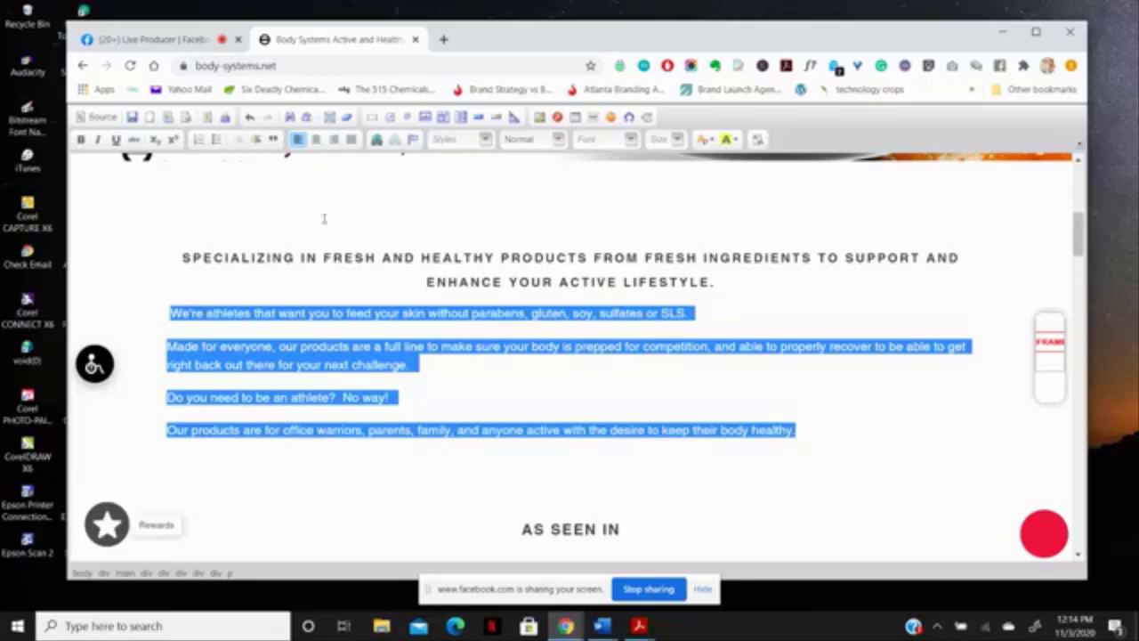
left_click(255, 141)
left_click(256, 140)
left_click(255, 140)
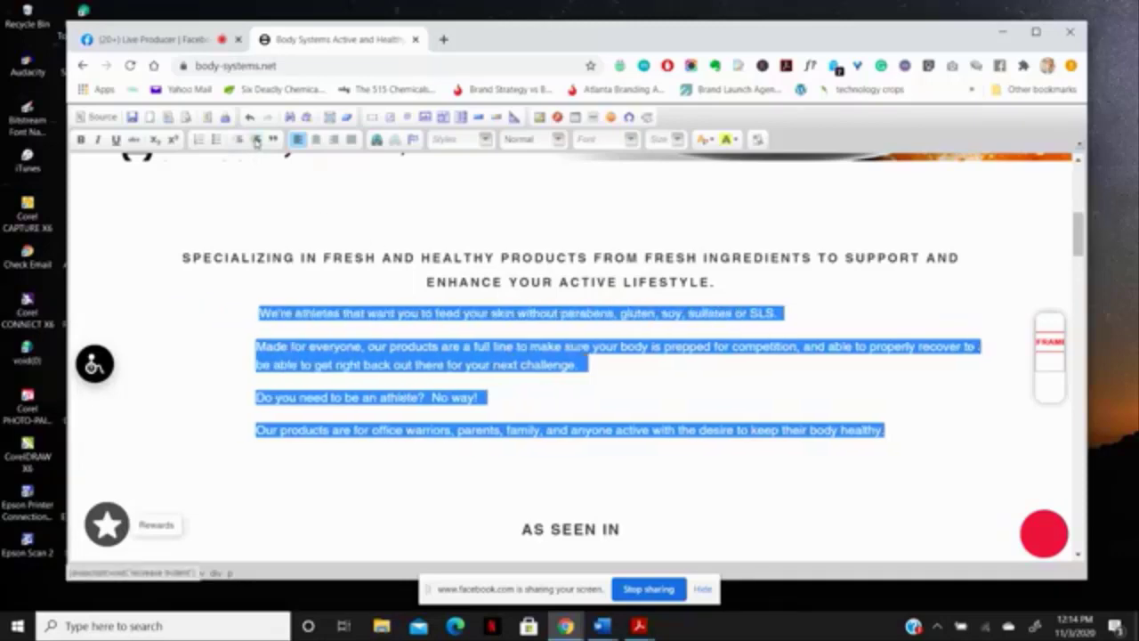
left_click(256, 141)
left_click(255, 141)
left_click(255, 141)
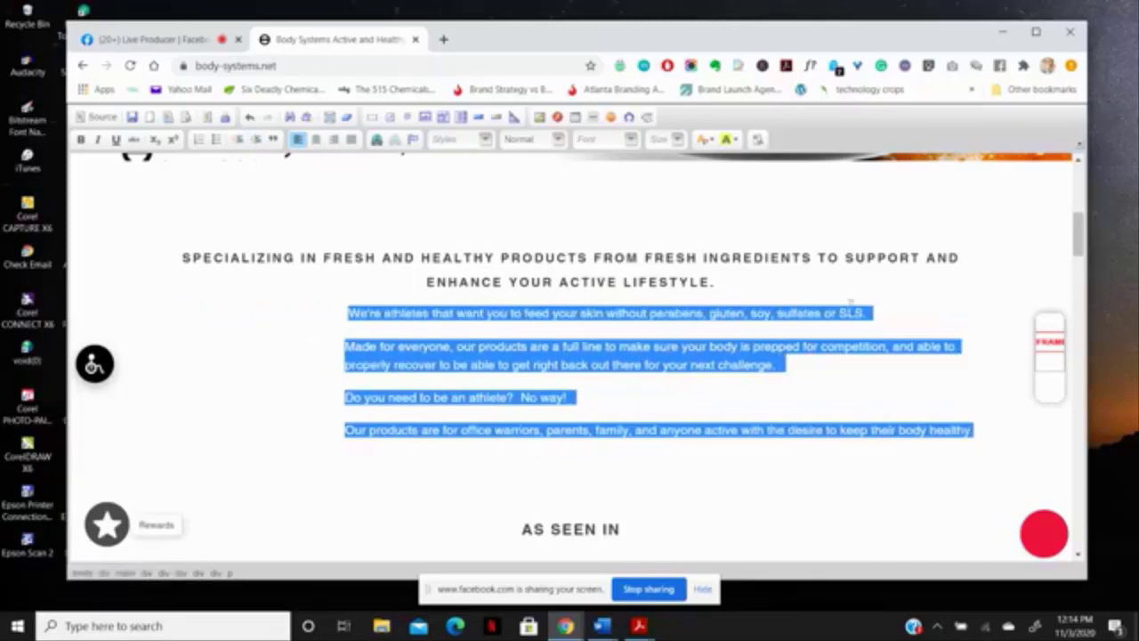
left_click(924, 201)
- Examine the rearranged section and highlight "parabens, gluten, soy, sulfates or SLS." in the first paragraph
left_click_drag(1078, 235, 1080, 233)
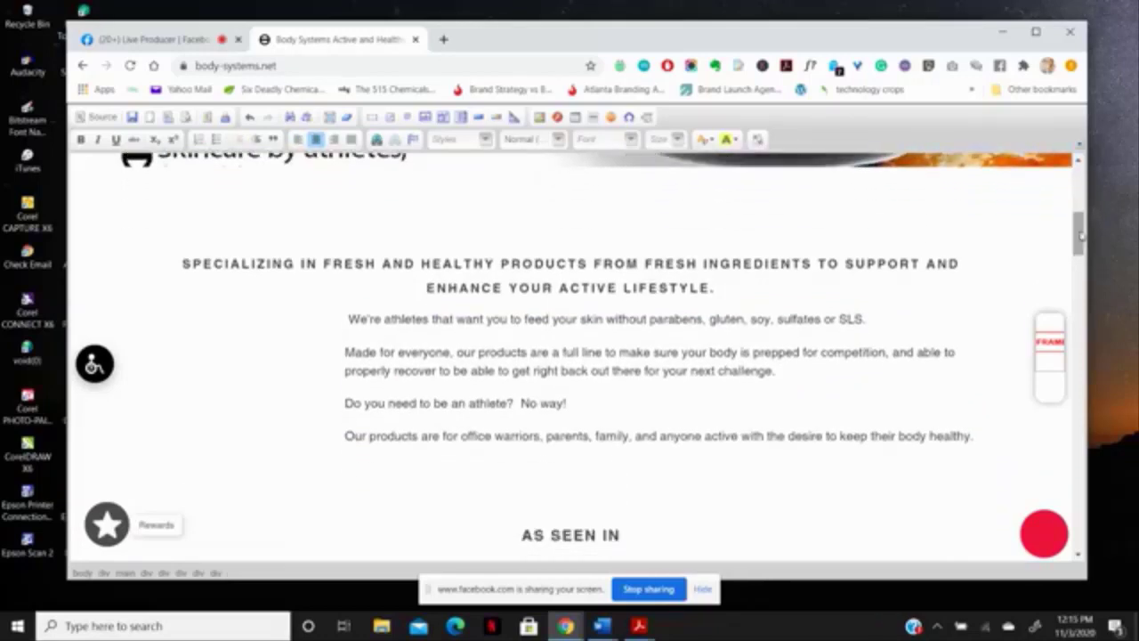
mouse_move(1082, 236)
left_mouse_down()
mouse_move(1080, 203)
mouse_move(1082, 236)
left_mouse_up()
left_click_drag(649, 319, 894, 318)
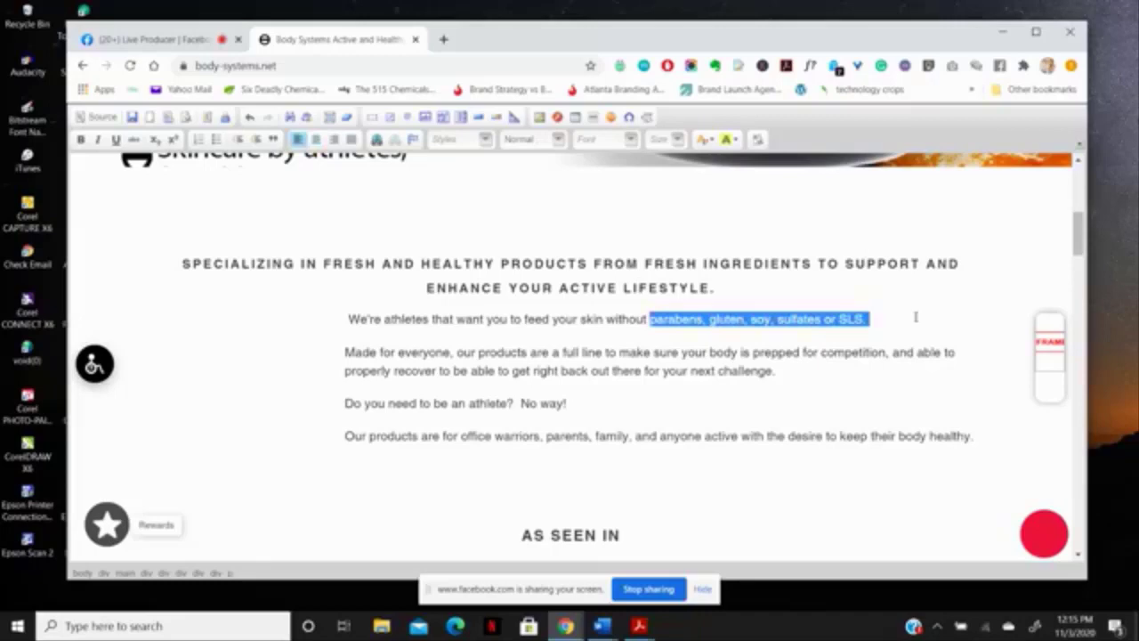
left_click(914, 318)
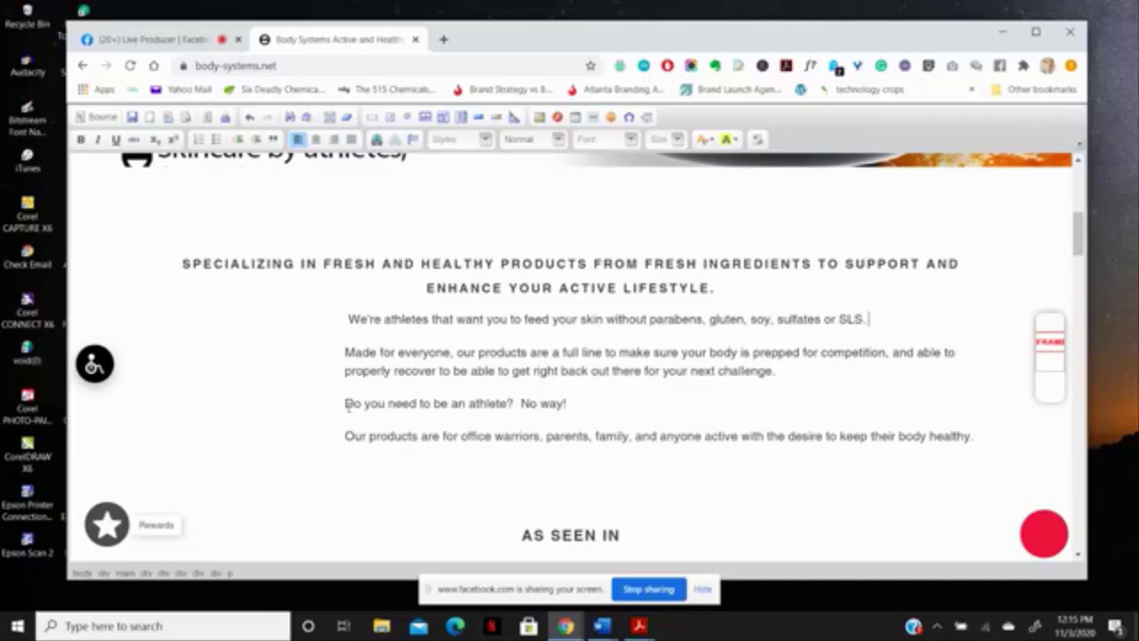
- Highlight the "Do you need to be an athlete? No way!" line and the "Our products are for office warriors" paragraph in turn
left_click_drag(345, 404, 605, 401)
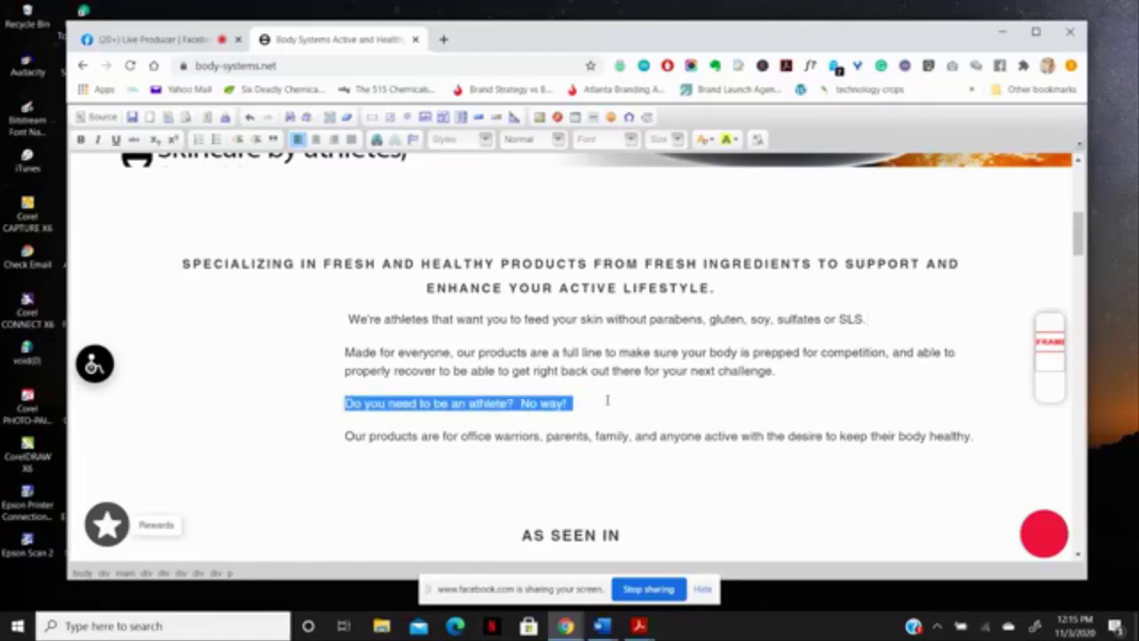
left_click(607, 401)
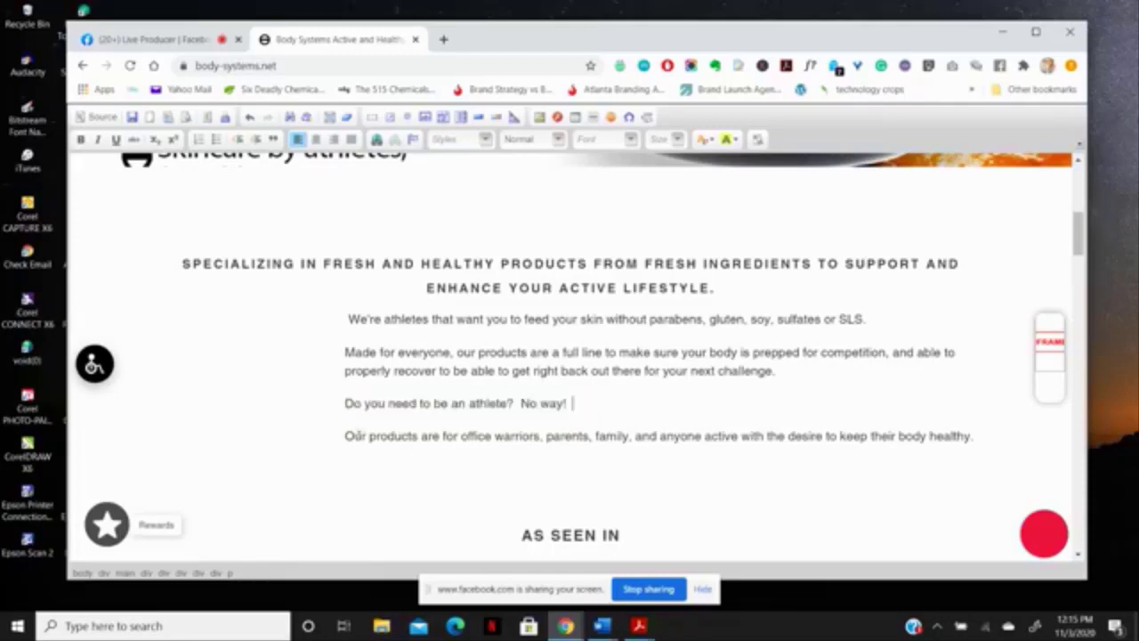
left_click_drag(346, 436, 1002, 438)
left_click(833, 465)
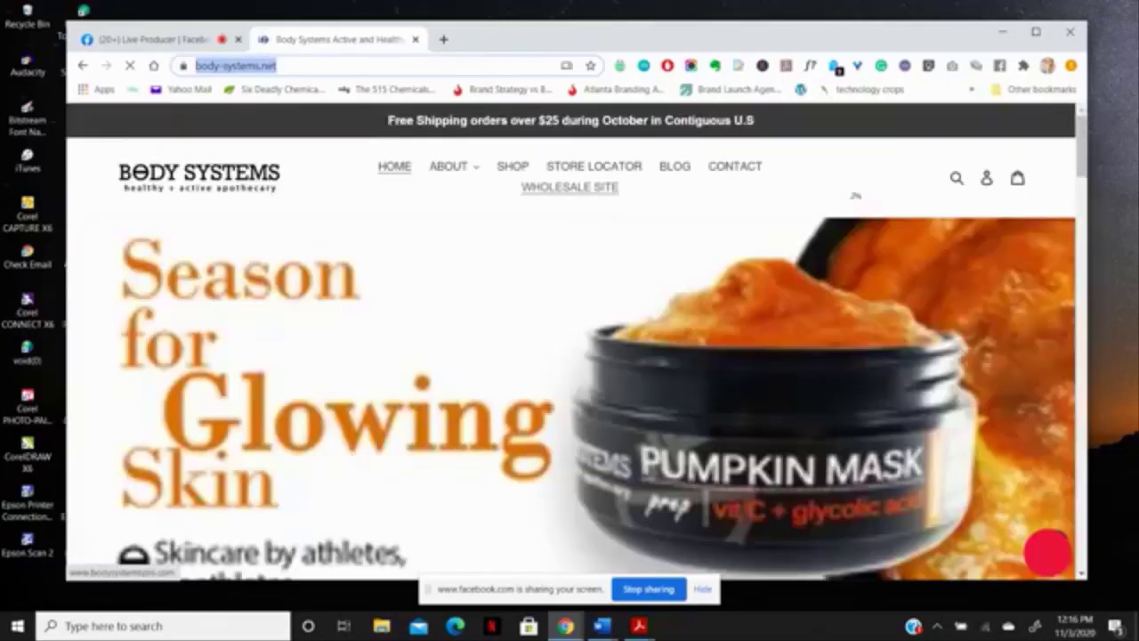
- Examine the original welcome paragraph on the reloaded homepage and highlight the "Keeping Your Skin in the Game" heading further down
scroll(1083, 151, "down", 4)
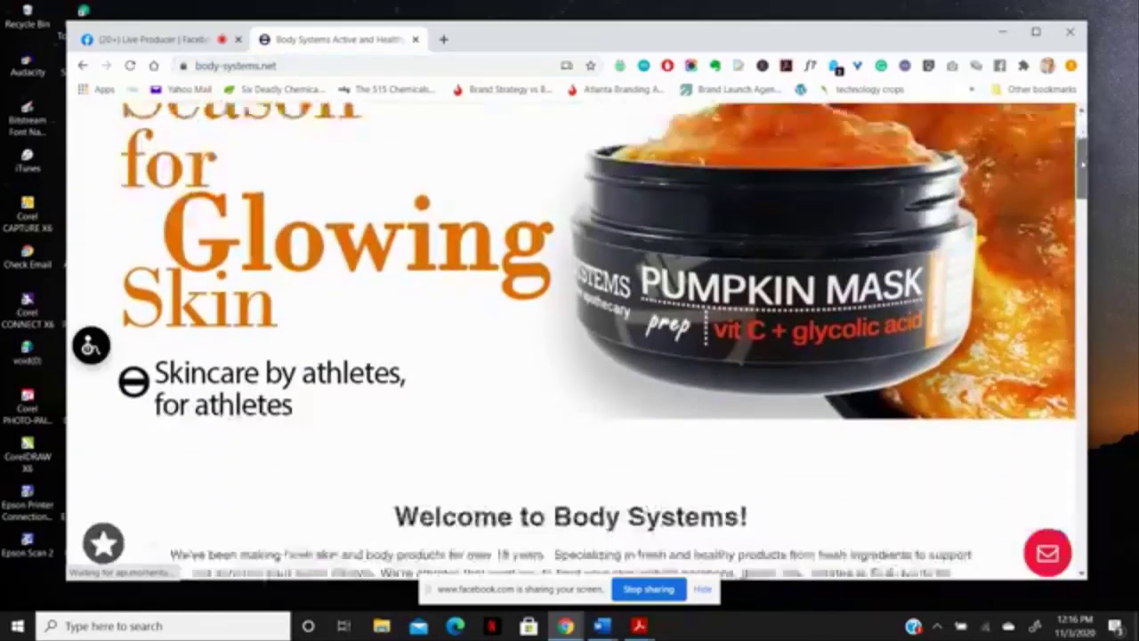
left_click_drag(1082, 178, 1084, 263)
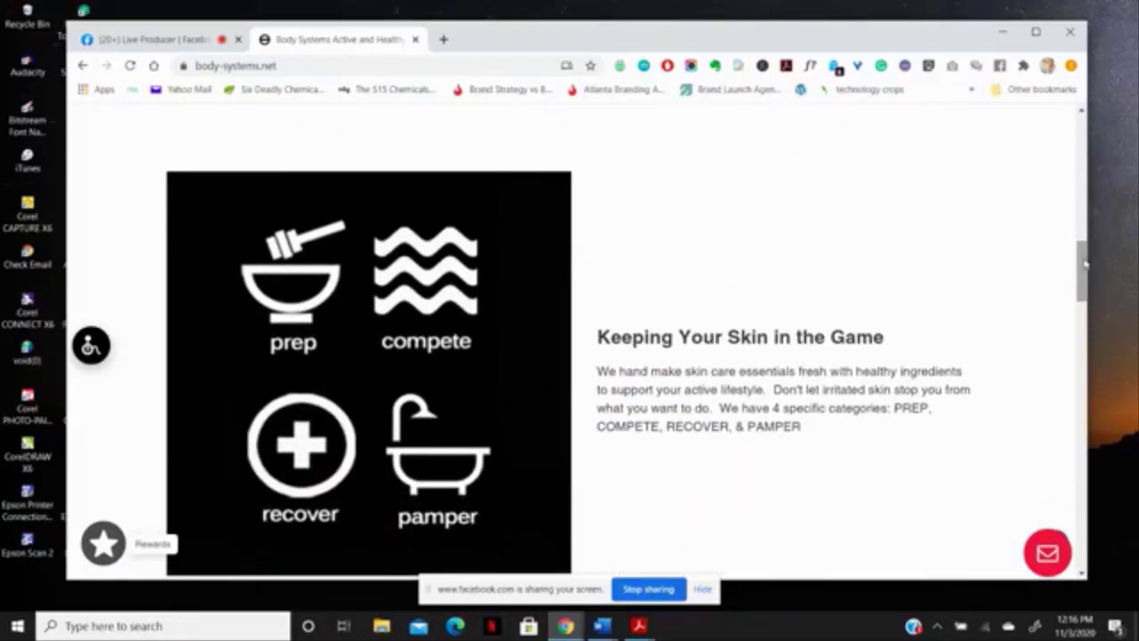
left_click_drag(1084, 263, 1092, 188)
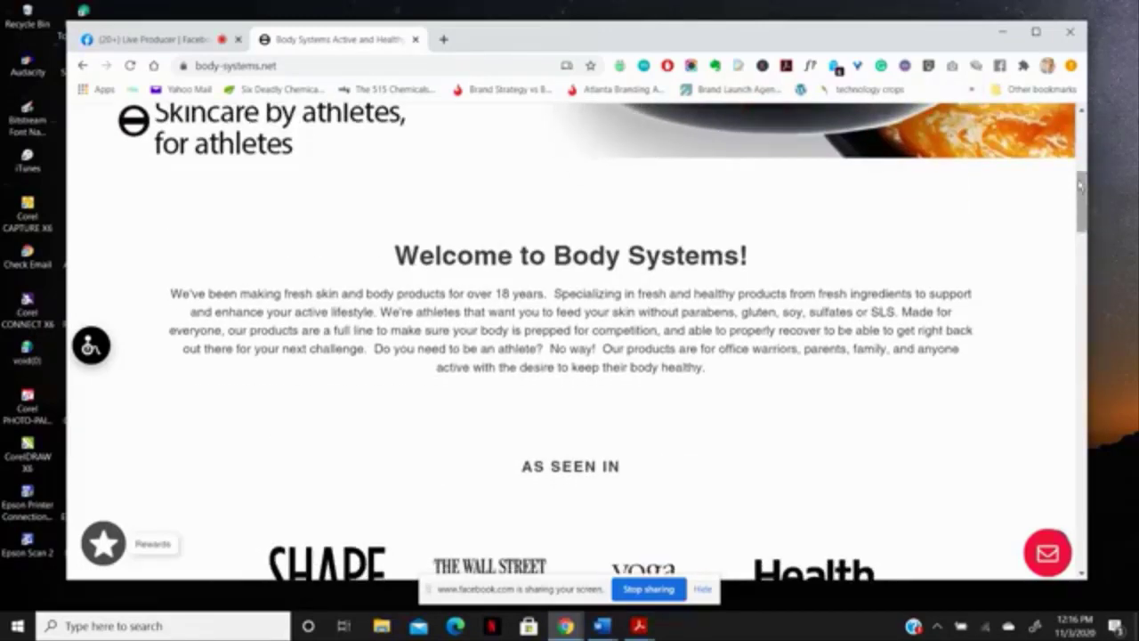
left_click_drag(1082, 184, 1084, 189)
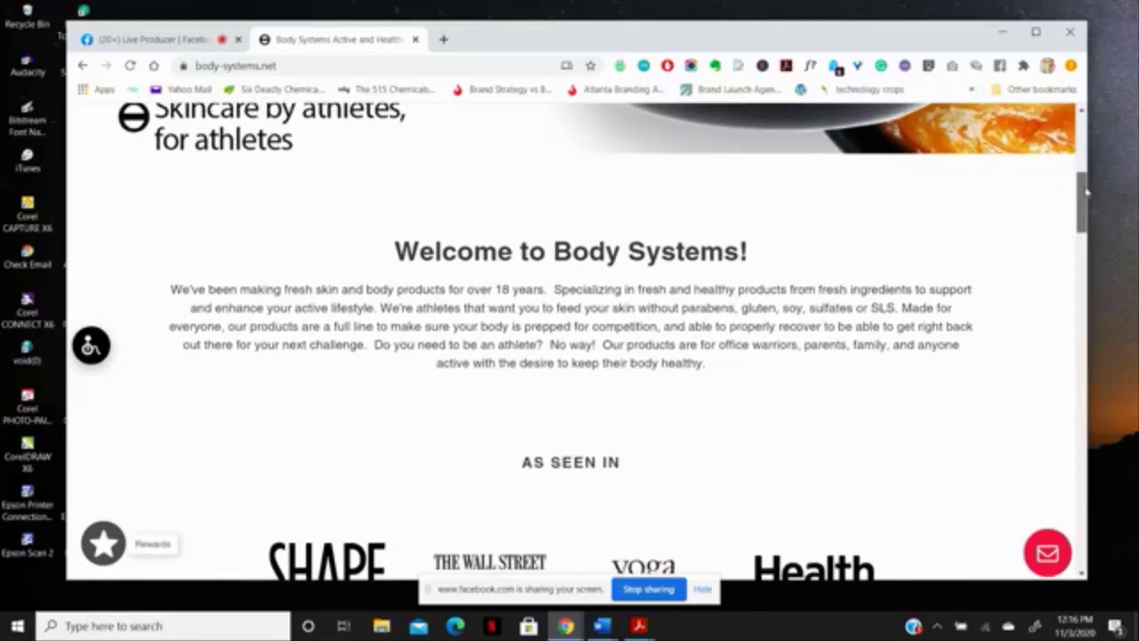
left_click_drag(1086, 189, 1087, 197)
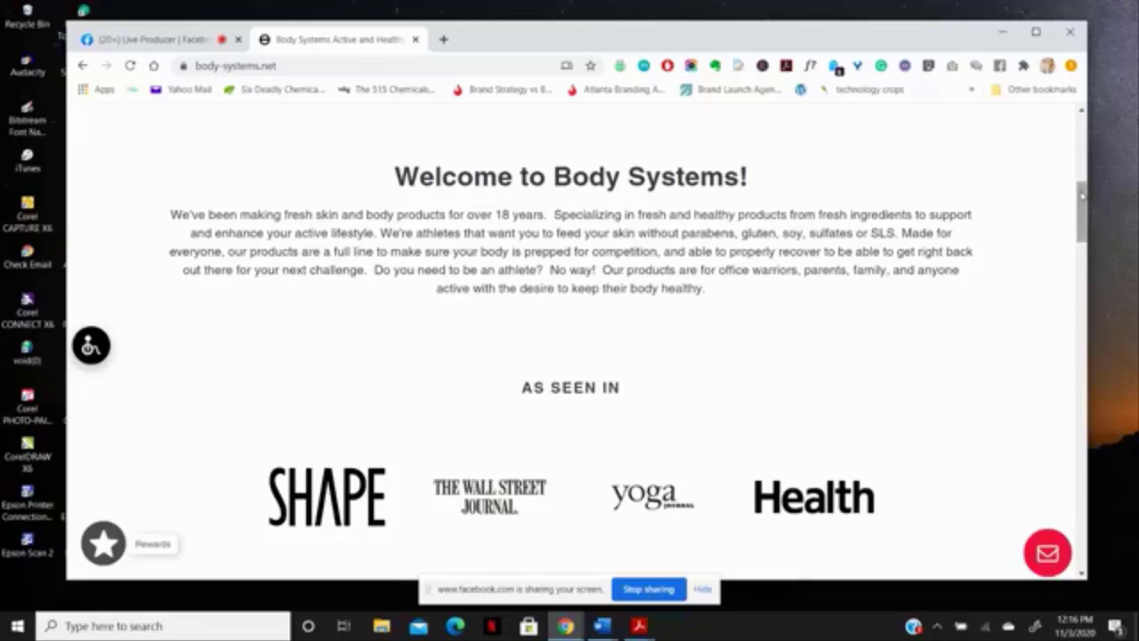
left_click_drag(1084, 211, 1087, 278)
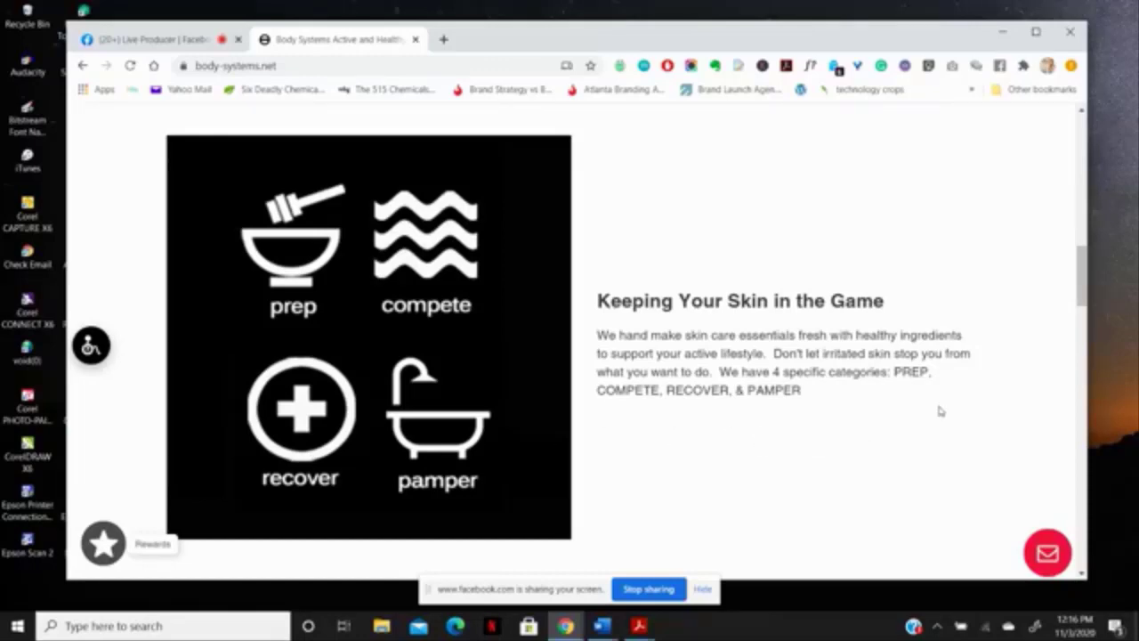
left_click_drag(598, 297, 921, 305)
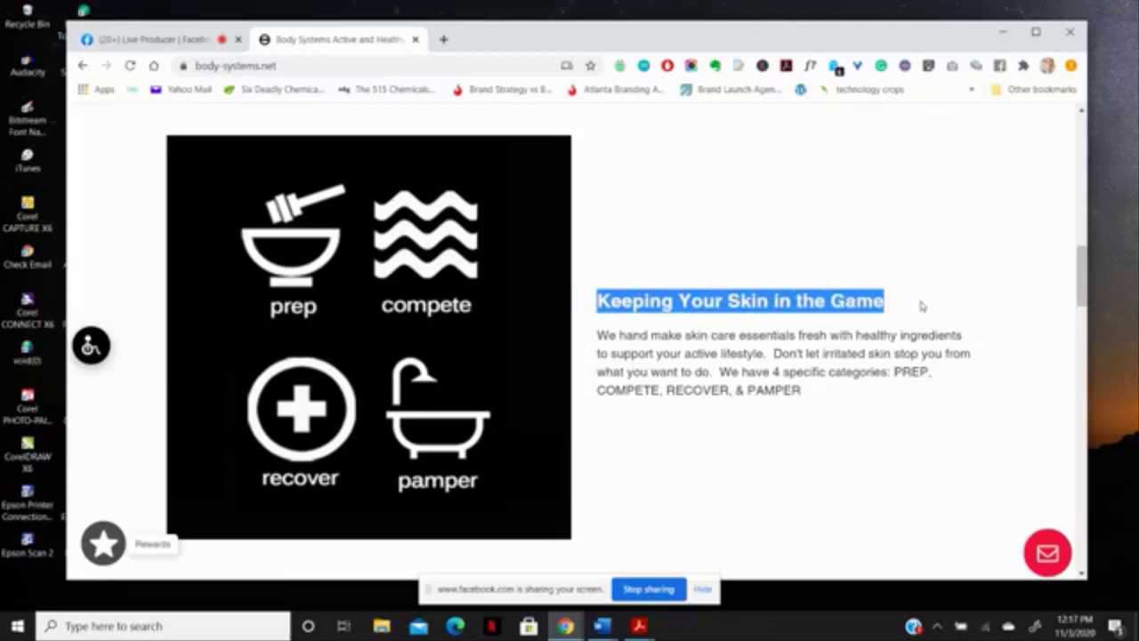
left_click(989, 270)
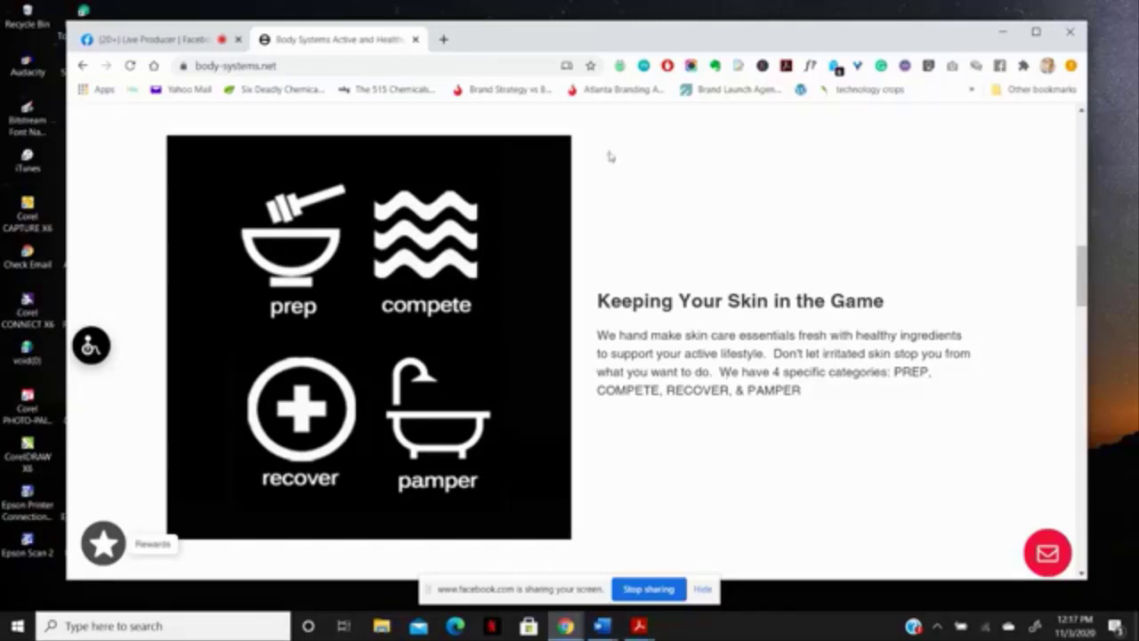
- In the in-page editor, split the "Keeping Your Skin in the Game" text into three one-sentence paragraphs, then leave the editor
left_click(737, 67)
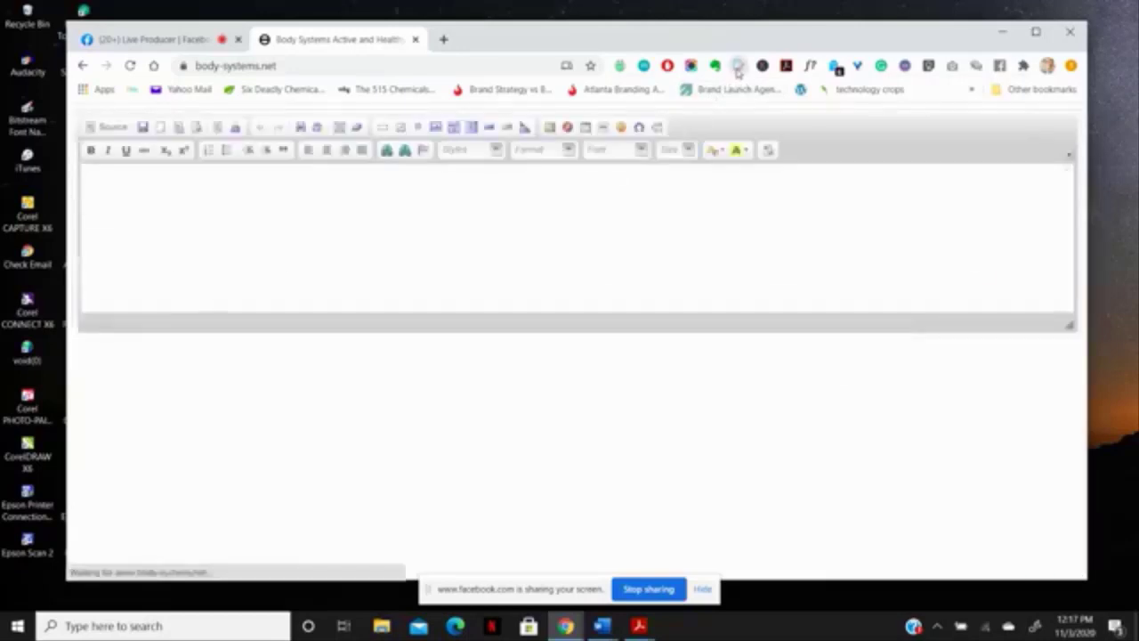
left_click_drag(1079, 189, 1073, 288)
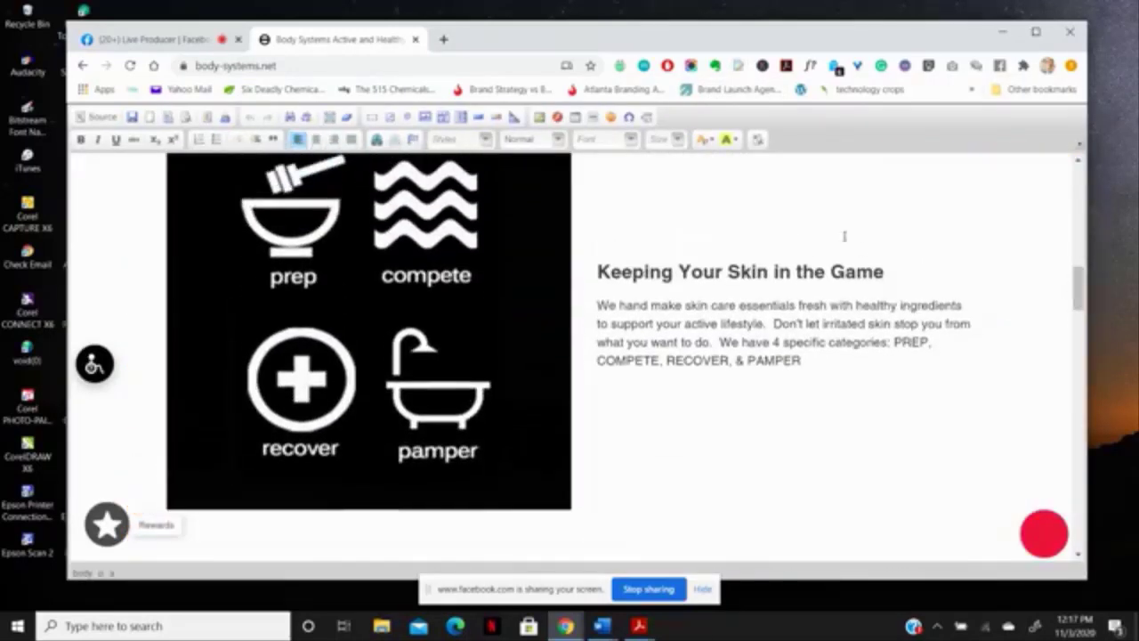
left_click(774, 324)
key("Return")
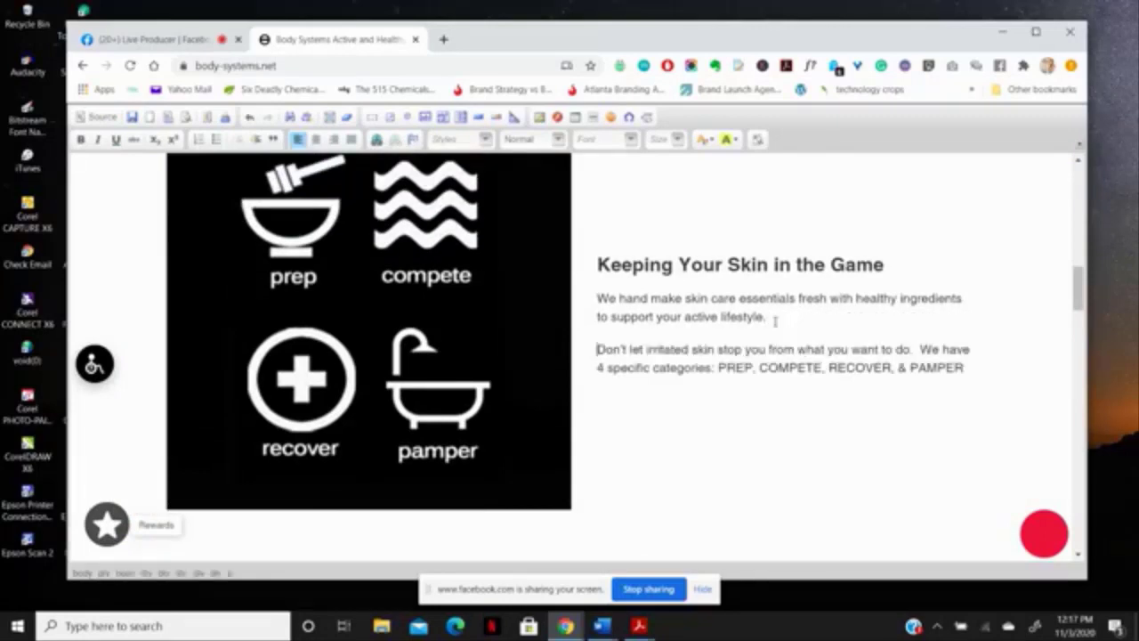
left_click(921, 350)
key("Return")
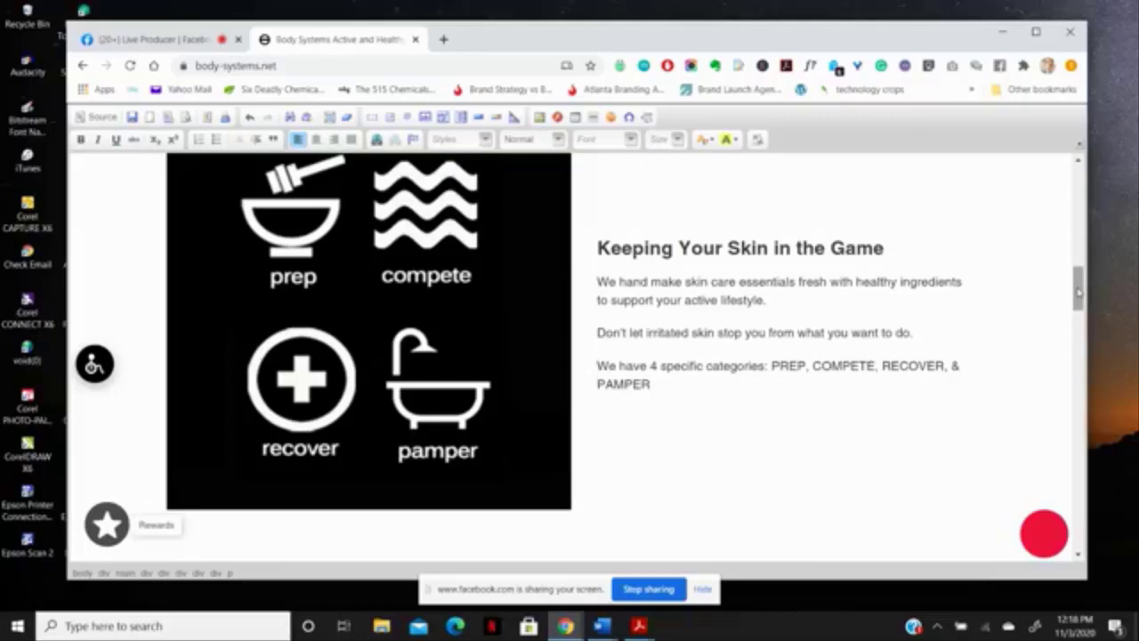
left_click_drag(1079, 295, 1081, 328)
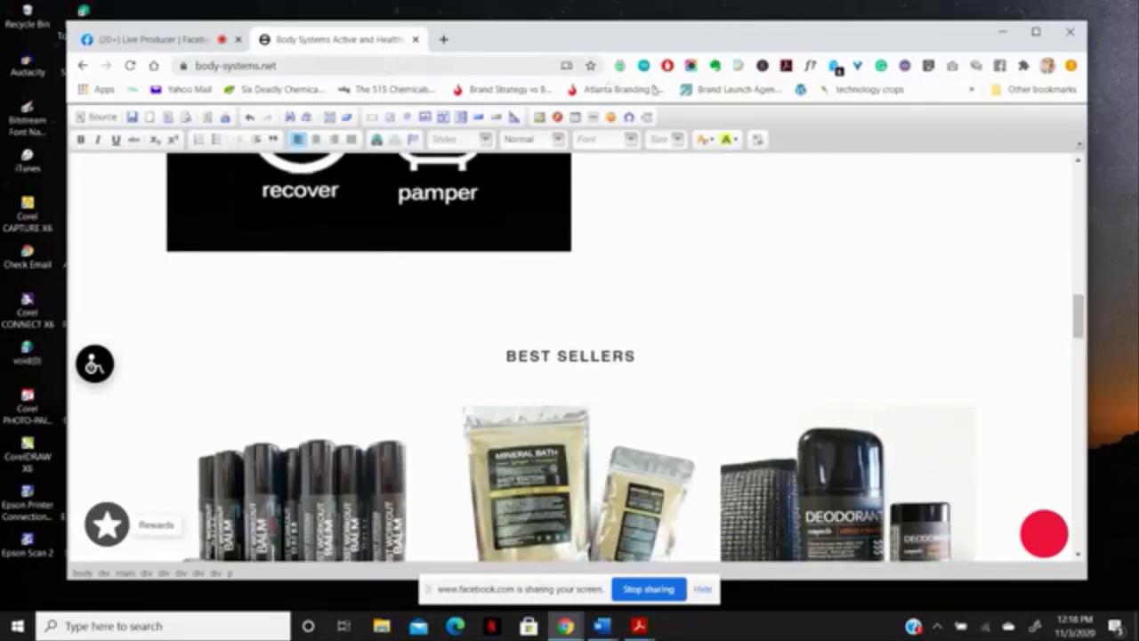
left_click(733, 65)
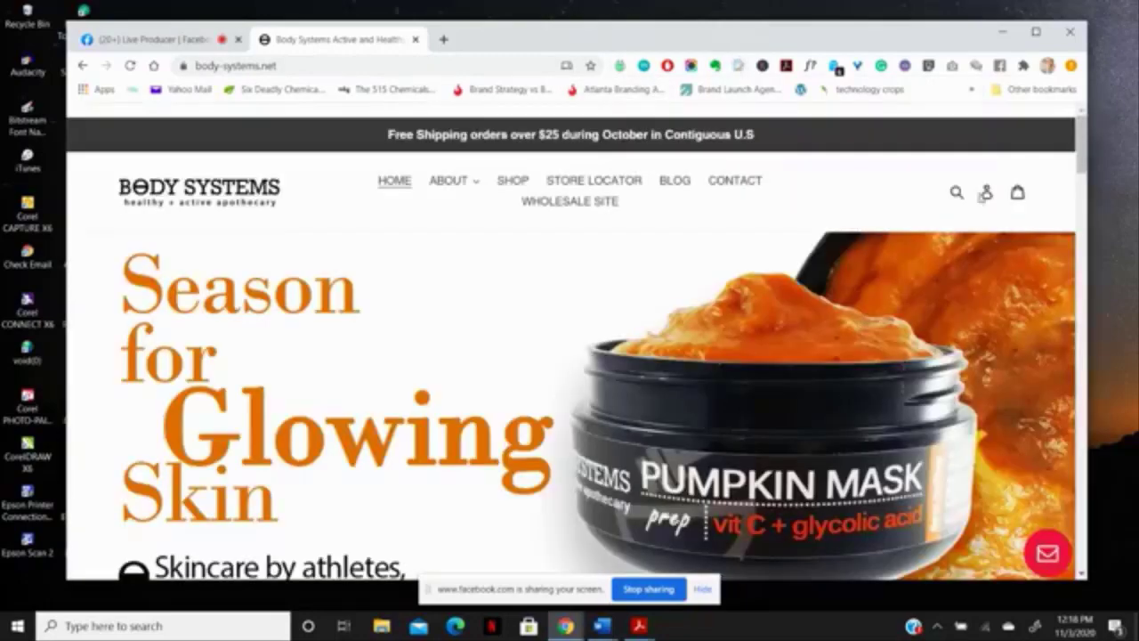
- Review the homepage from the banner to Best Sellers, comparing the split "Keeping Your Skin in the Game" text with its surroundings
mouse_move(1080, 143)
left_mouse_down()
mouse_move(1086, 322)
mouse_move(1082, 137)
left_mouse_up()
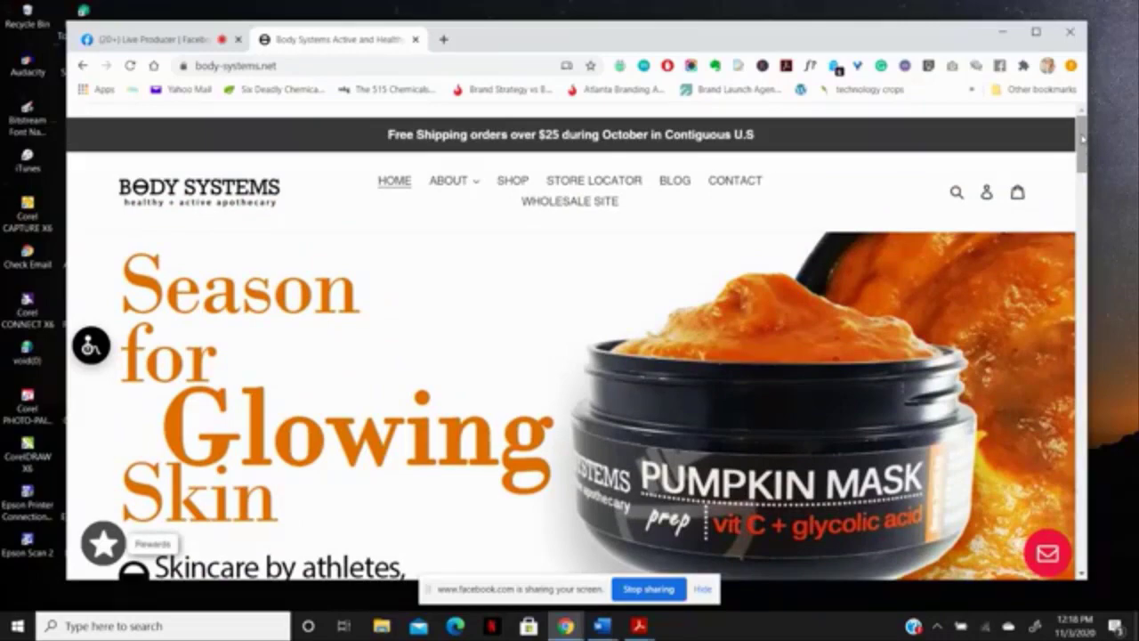
left_click_drag(1082, 136, 1082, 225)
left_click_drag(1082, 287, 1082, 313)
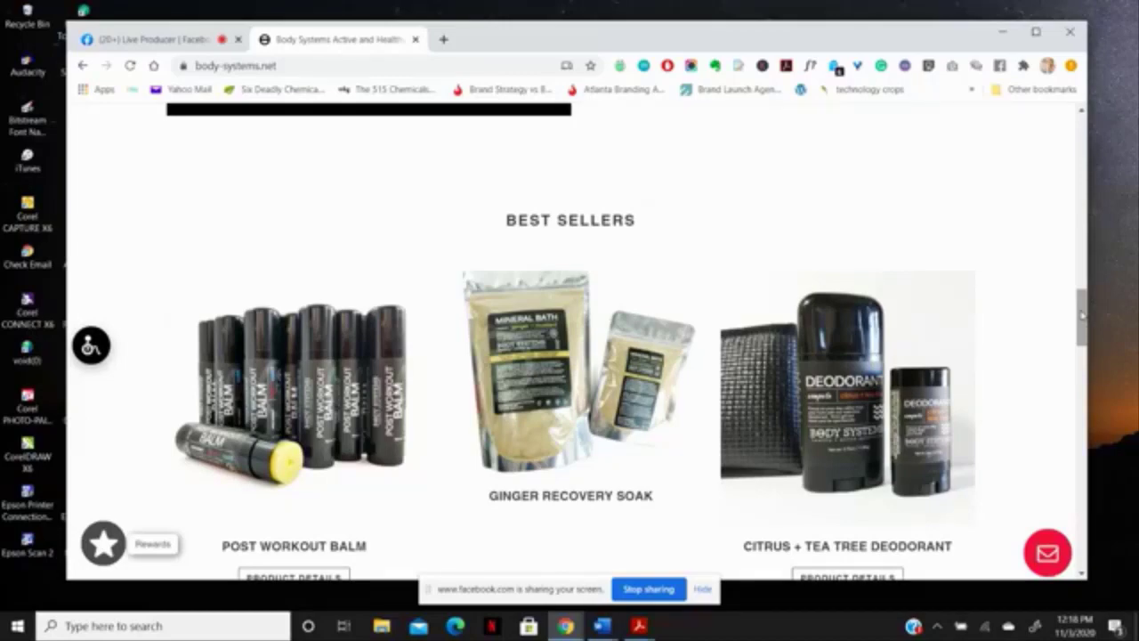
left_click_drag(1082, 313, 1086, 266)
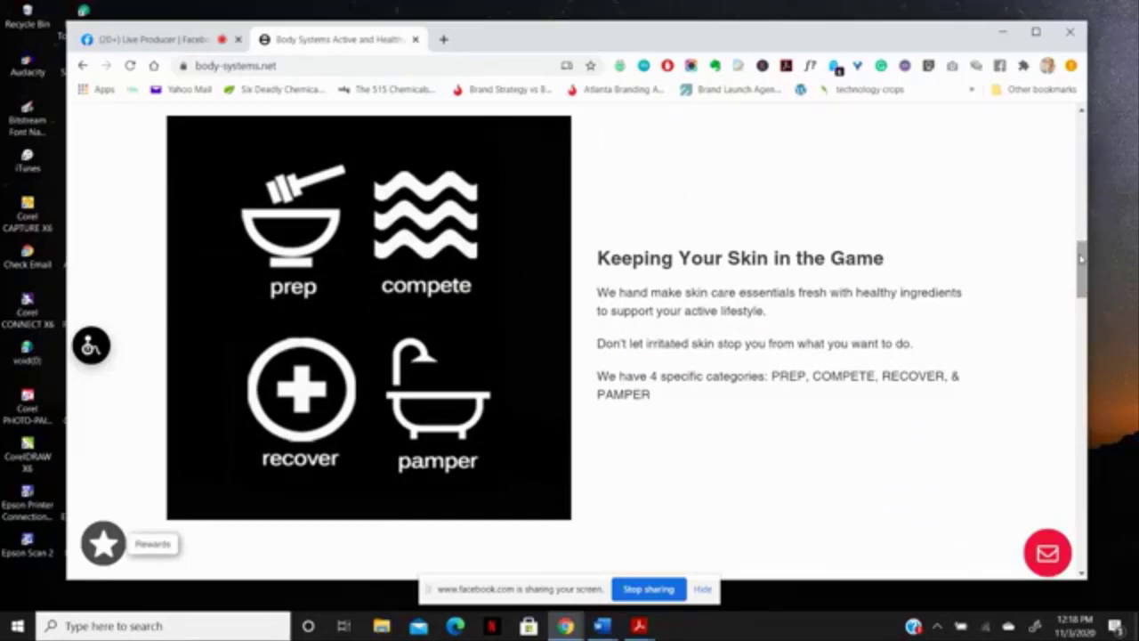
left_click_drag(1082, 258, 1083, 293)
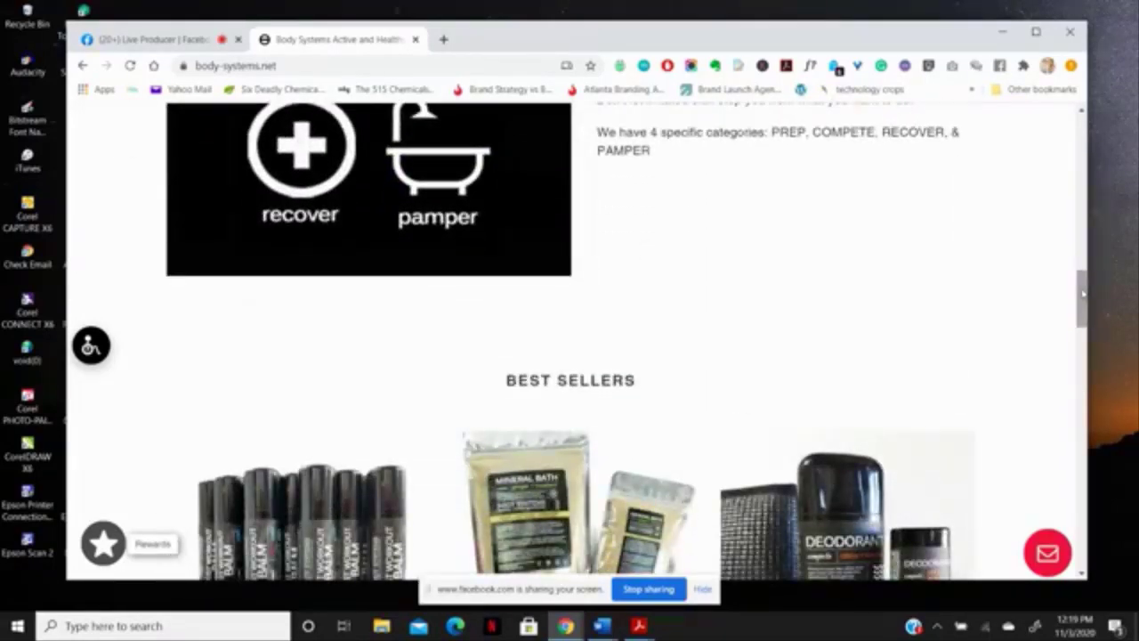
- Go to the customer testimonials near the end of the homepage and highlight the "Testimonials" heading
left_click_drag(1083, 294, 1084, 465)
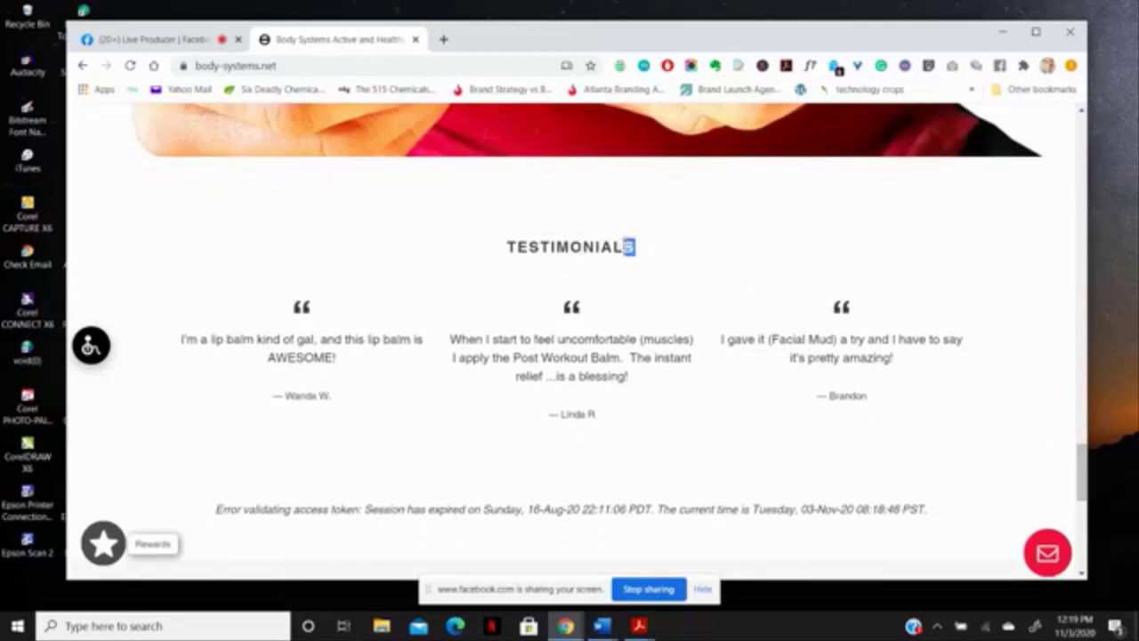
left_click_drag(643, 249, 509, 253)
left_click(708, 265)
left_click_drag(510, 239, 636, 244)
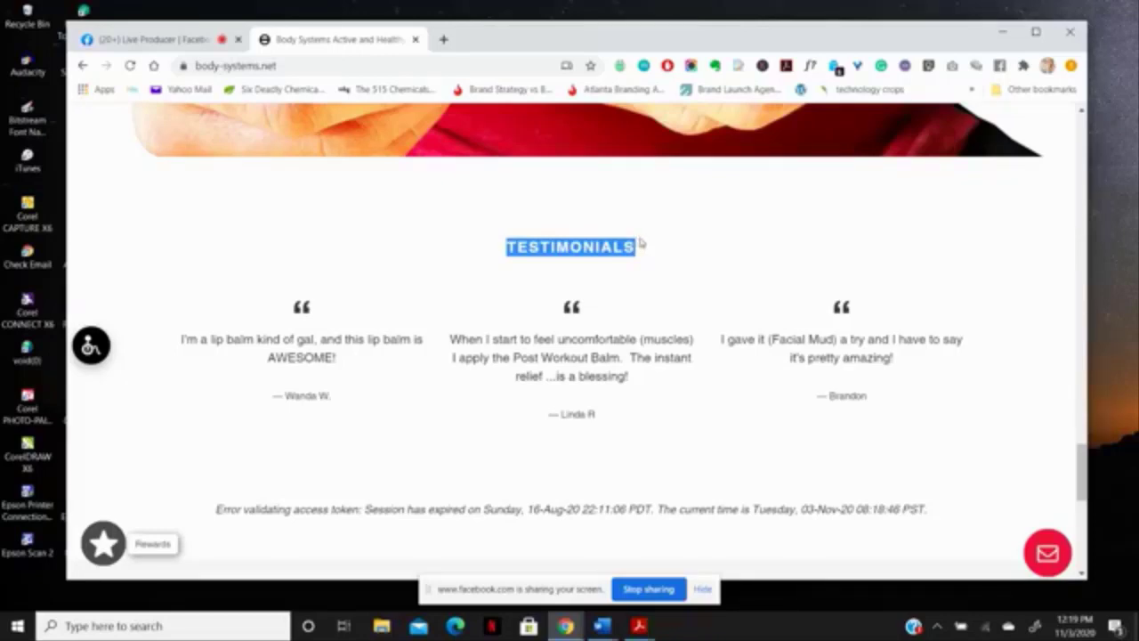
left_click(641, 243)
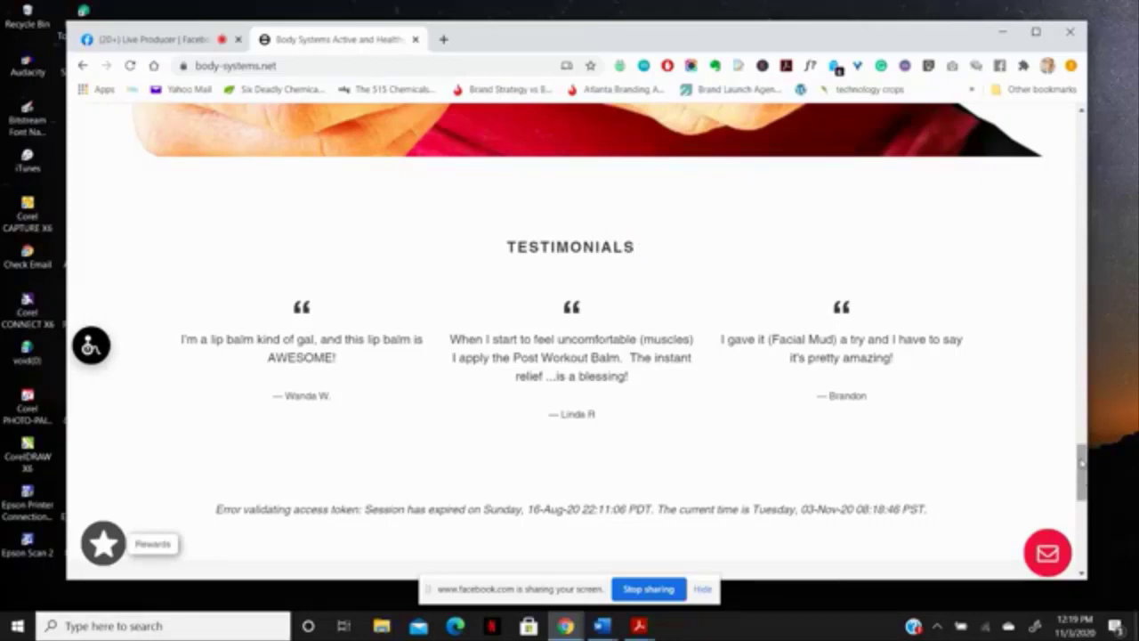
- Examine the homepage footer and highlight the newsletter sign-up block, starting from "Exciting News, Discounts, and more"
left_click_drag(1082, 454, 1082, 486)
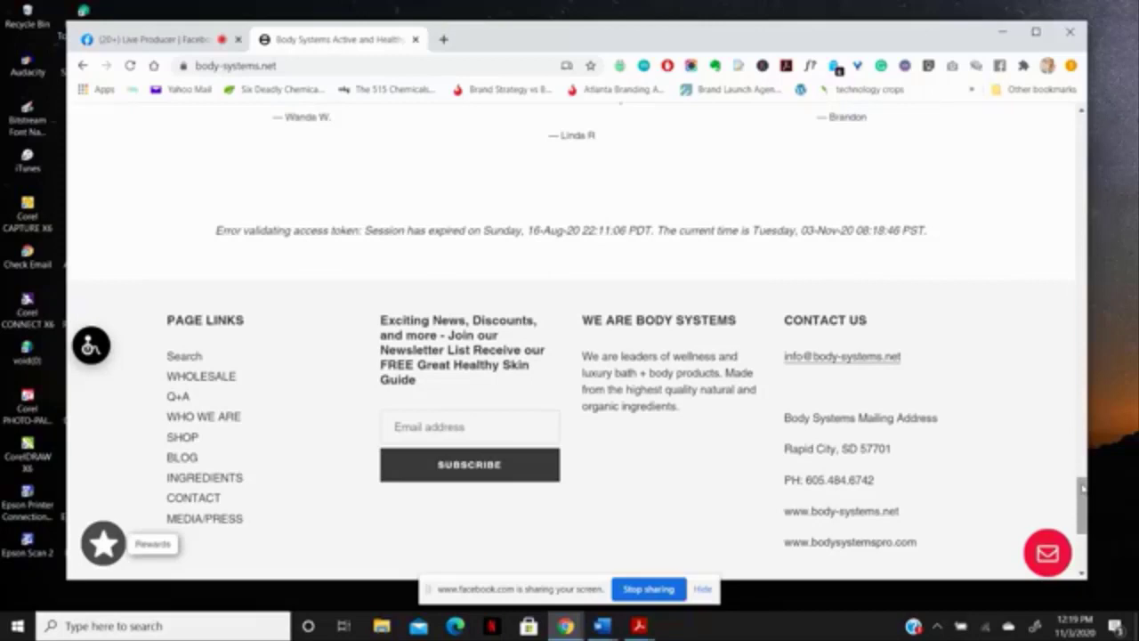
left_click_drag(1082, 489, 1082, 489)
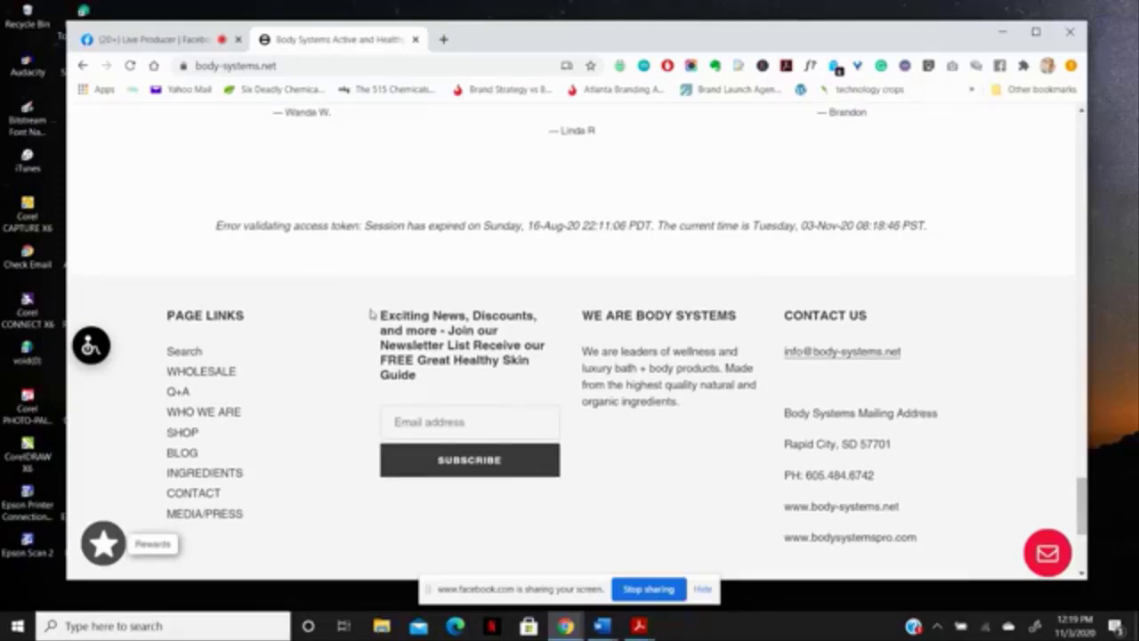
left_click_drag(372, 313, 472, 490)
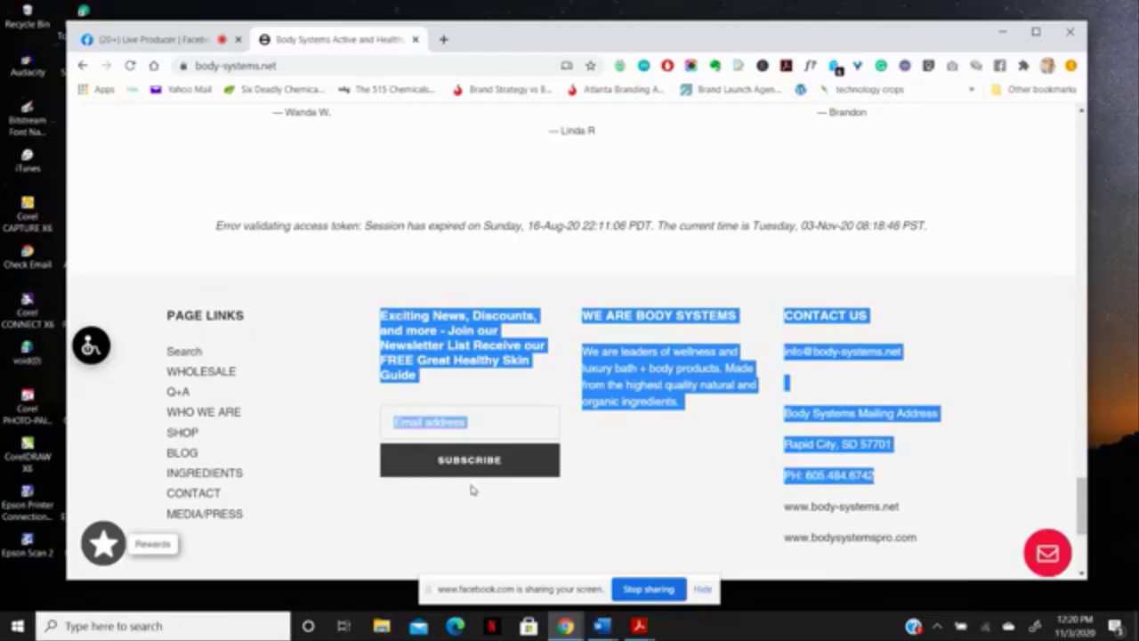
left_click(598, 487)
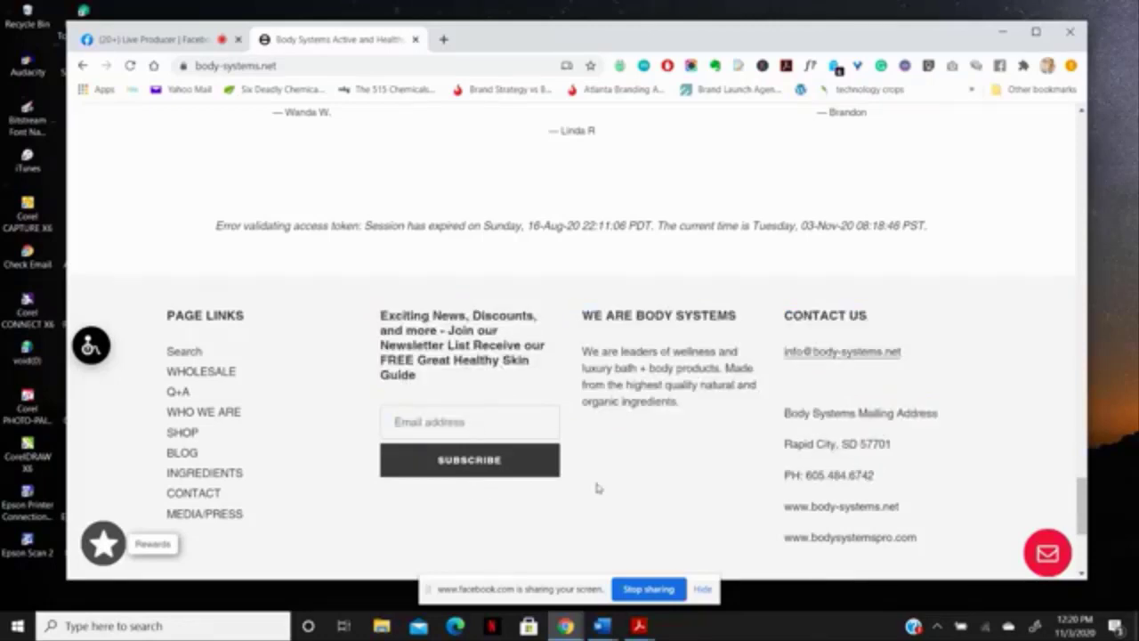
- Review the homepage again from the Pumpkin Mask banner down to Best Sellers and return to the page's beginning
left_click_drag(1081, 505, 1077, 164)
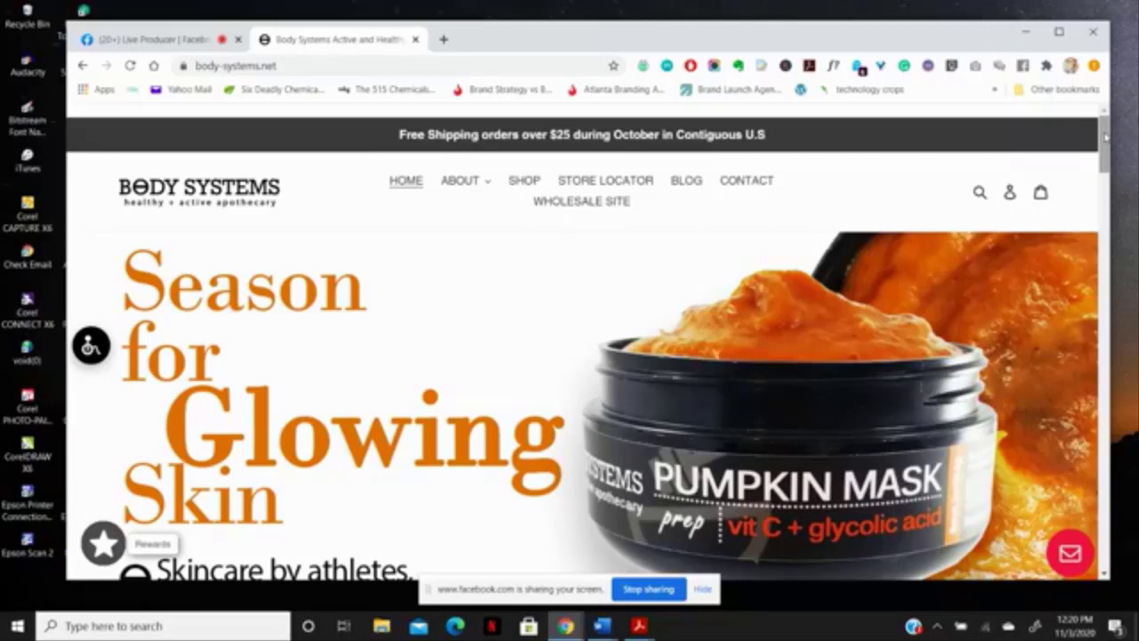
scroll(1107, 136, "down", 1)
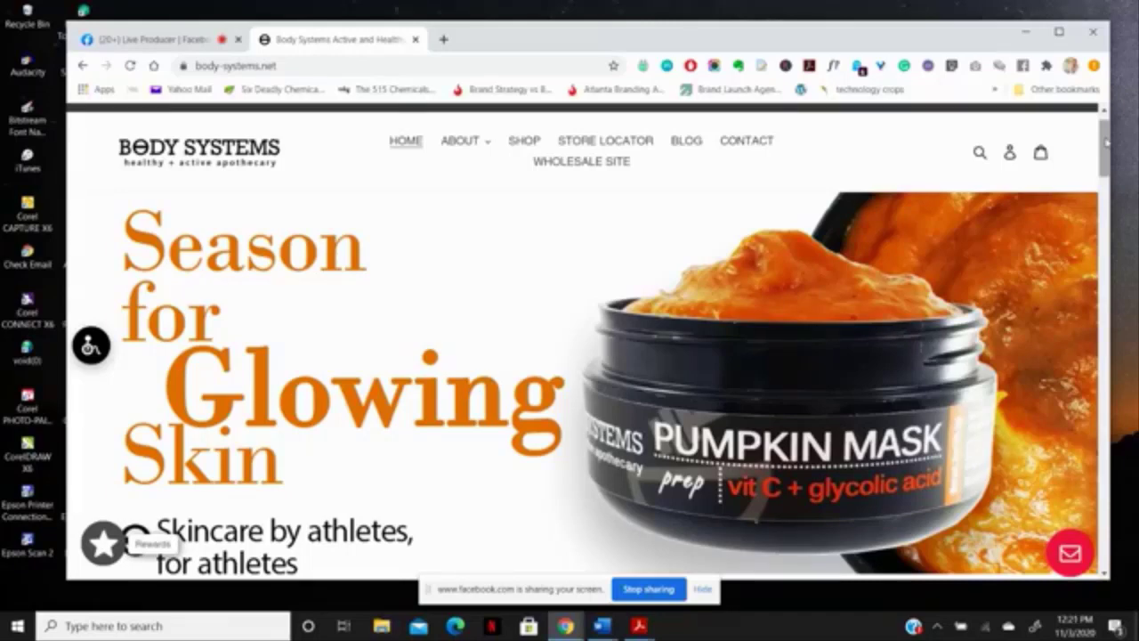
left_click_drag(1106, 142, 1106, 146)
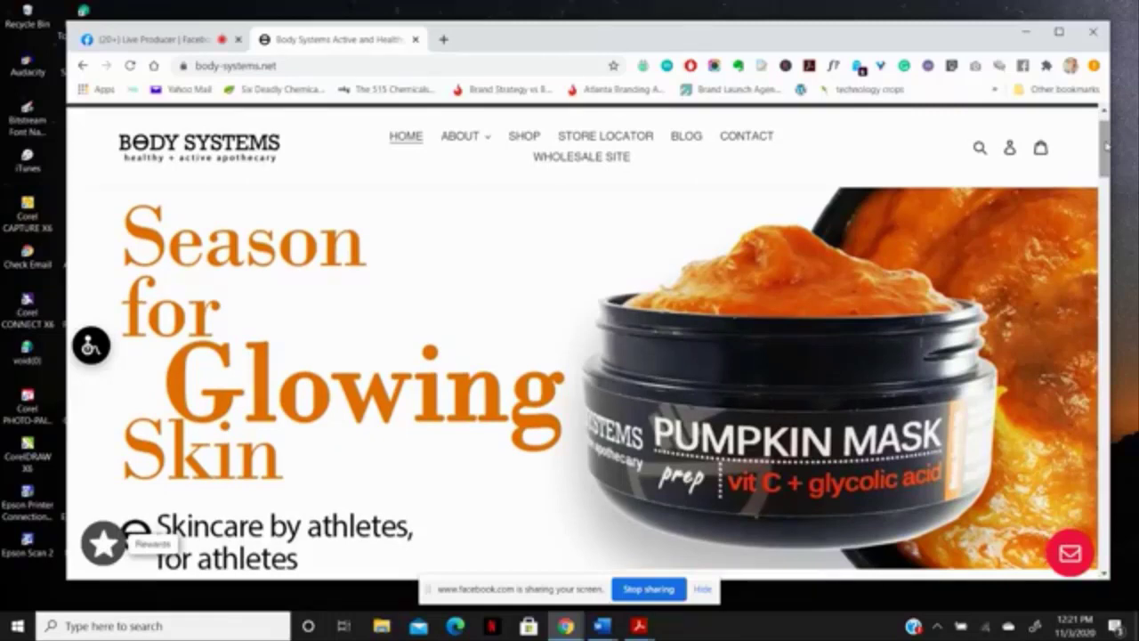
left_click_drag(1107, 147, 1109, 312)
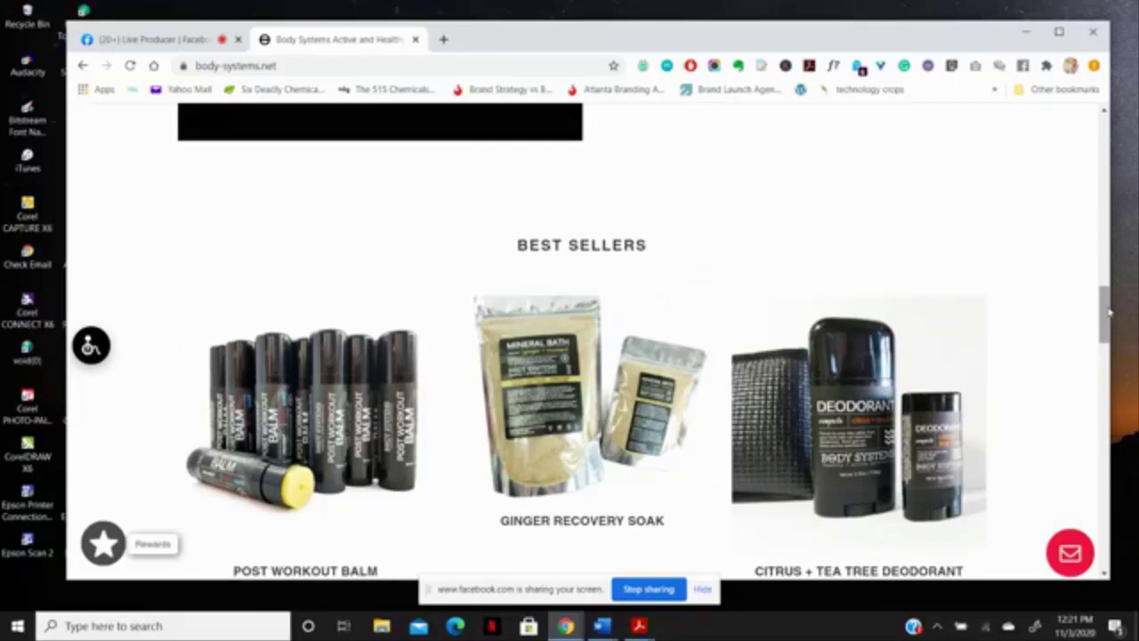
left_click_drag(1109, 311, 1106, 133)
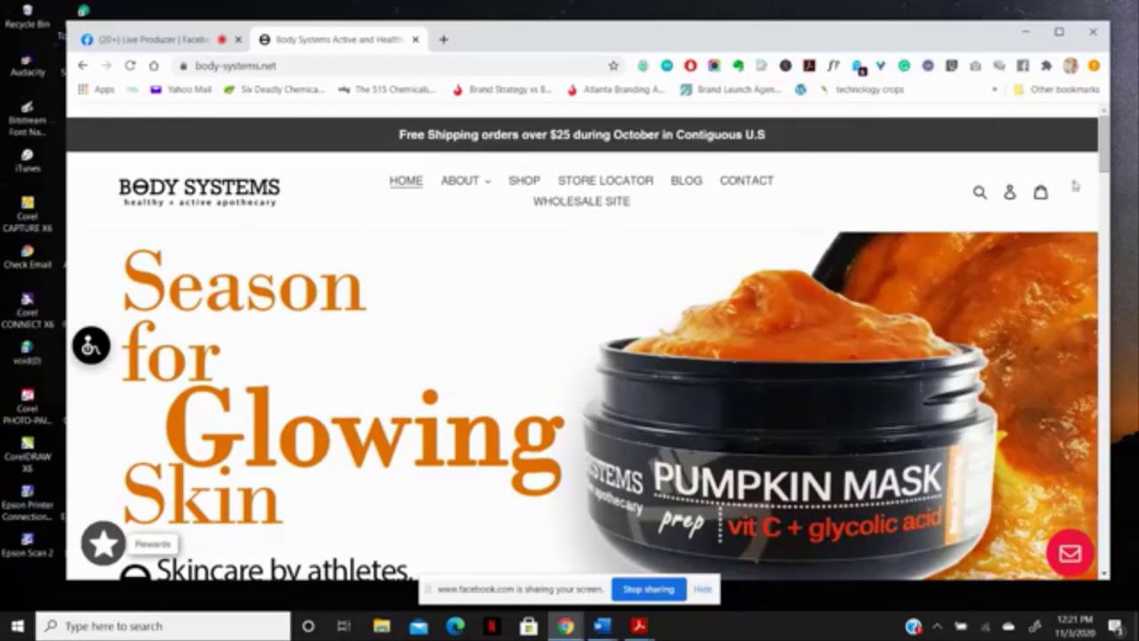
scroll(1104, 147, "down", 1)
mouse_move(1106, 167)
left_mouse_down()
mouse_move(1110, 560)
mouse_move(1104, 156)
left_mouse_up()
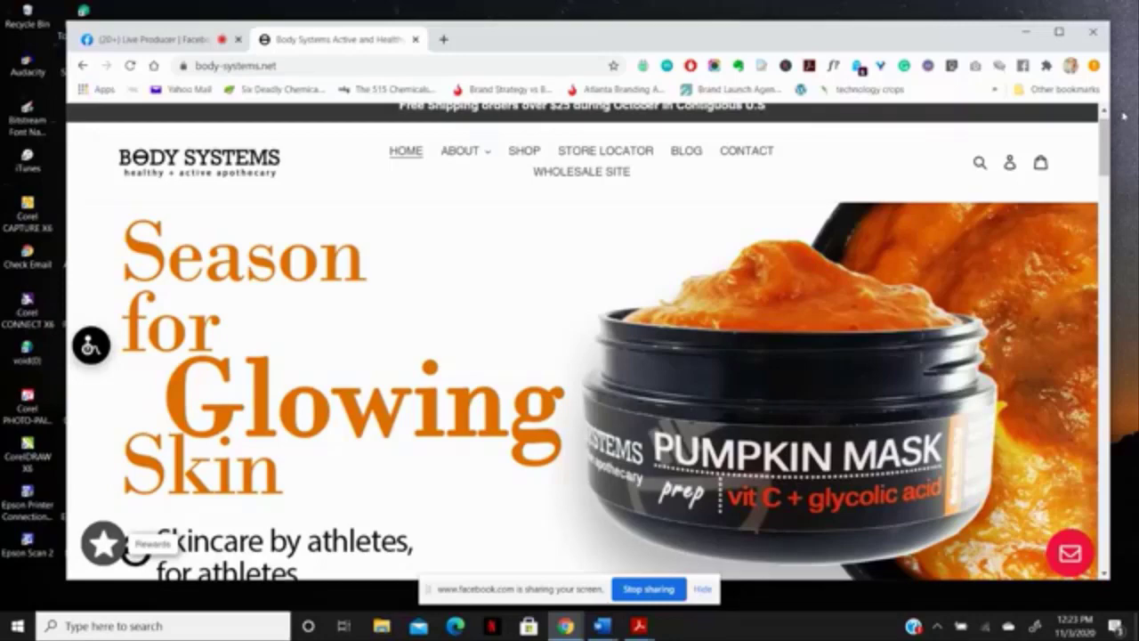
left_click_drag(1105, 126, 1111, 88)
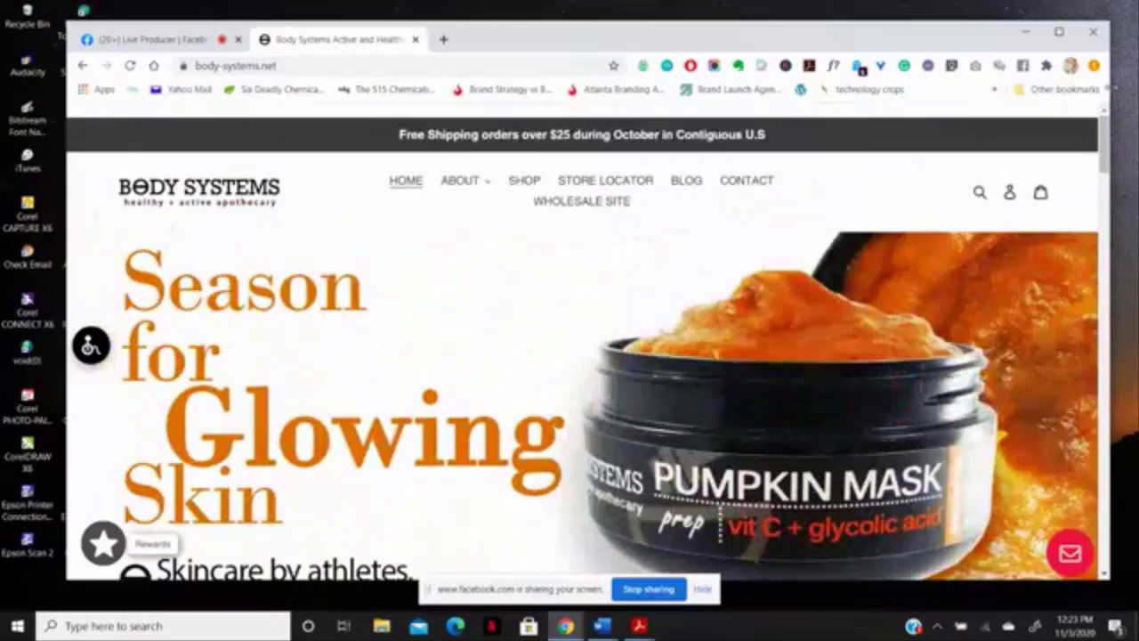
- Open the Post Workout Balm product page from the shop's Body Care collection
left_click(524, 181)
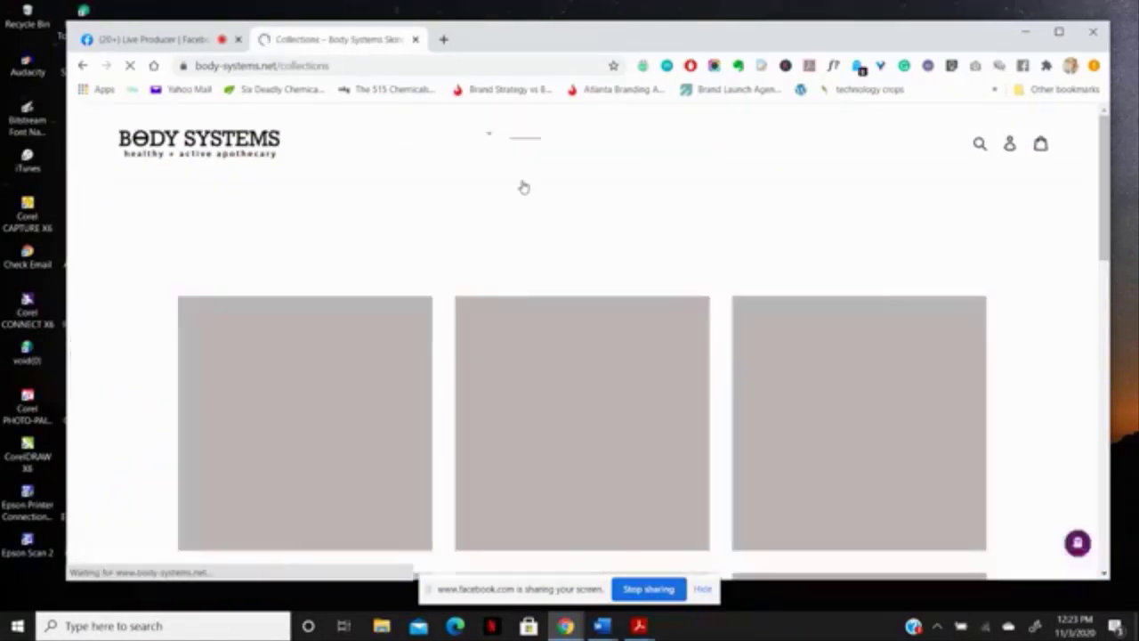
left_click_drag(1103, 159, 1101, 190)
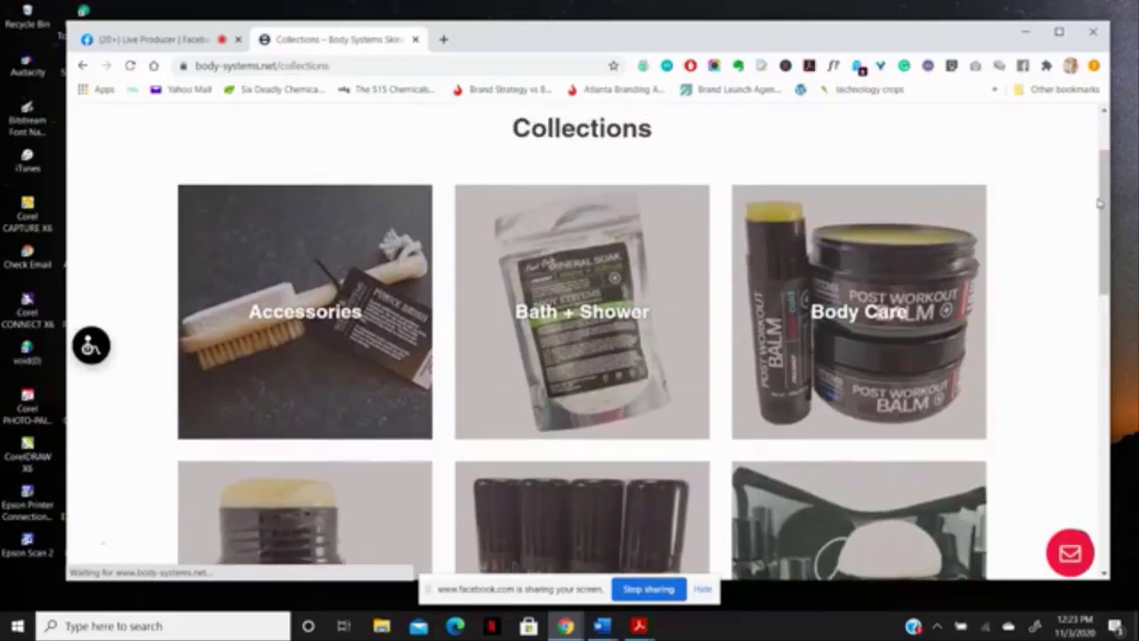
left_click(887, 306)
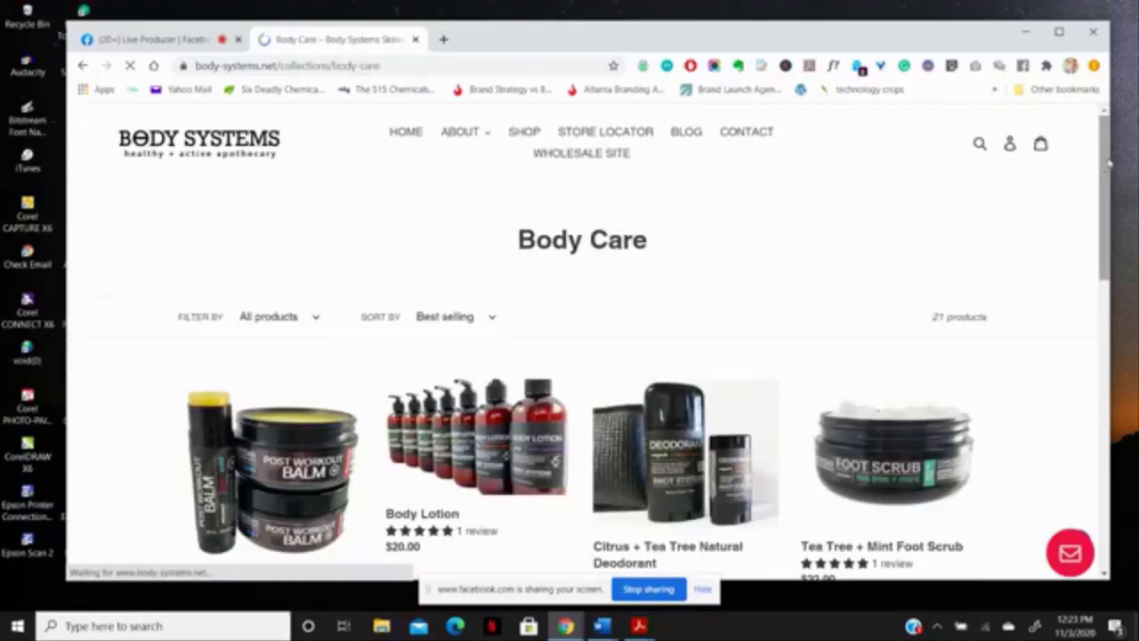
left_click_drag(1104, 178, 1104, 227)
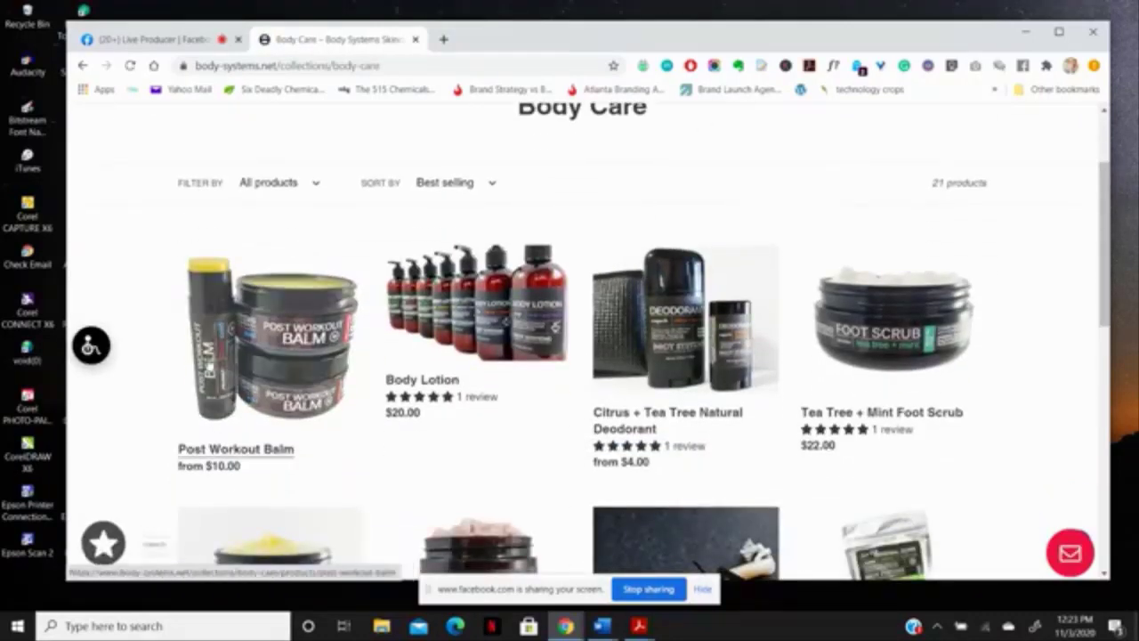
left_click(287, 341)
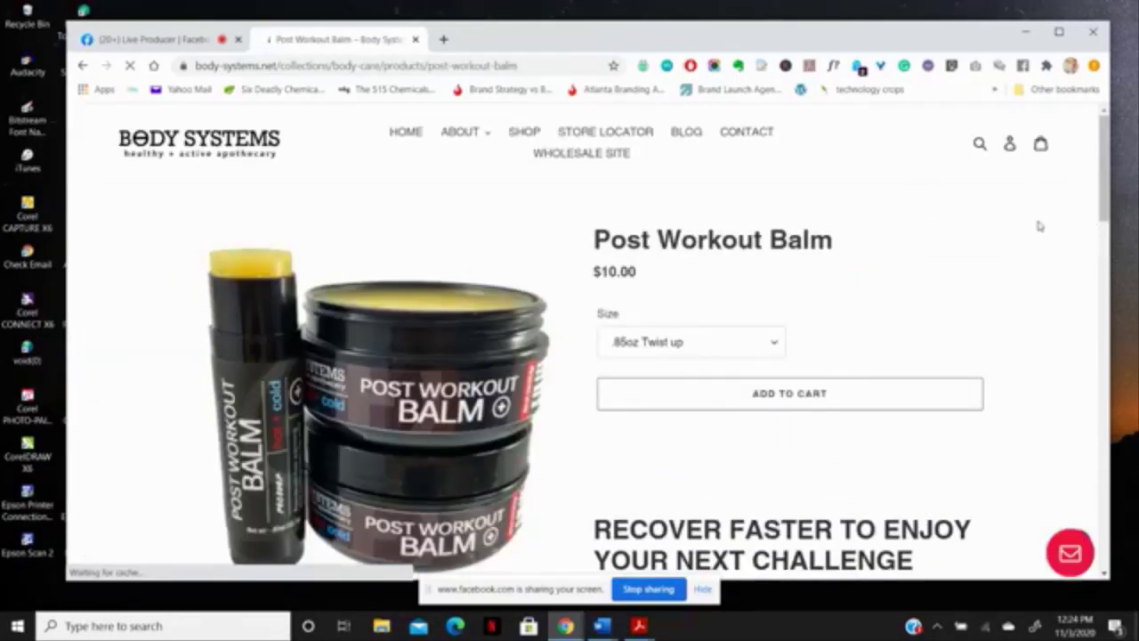
- Highlight the "Post Workout Balm" product title and examine the area around it on the product page
scroll(699, 185, "down", 1)
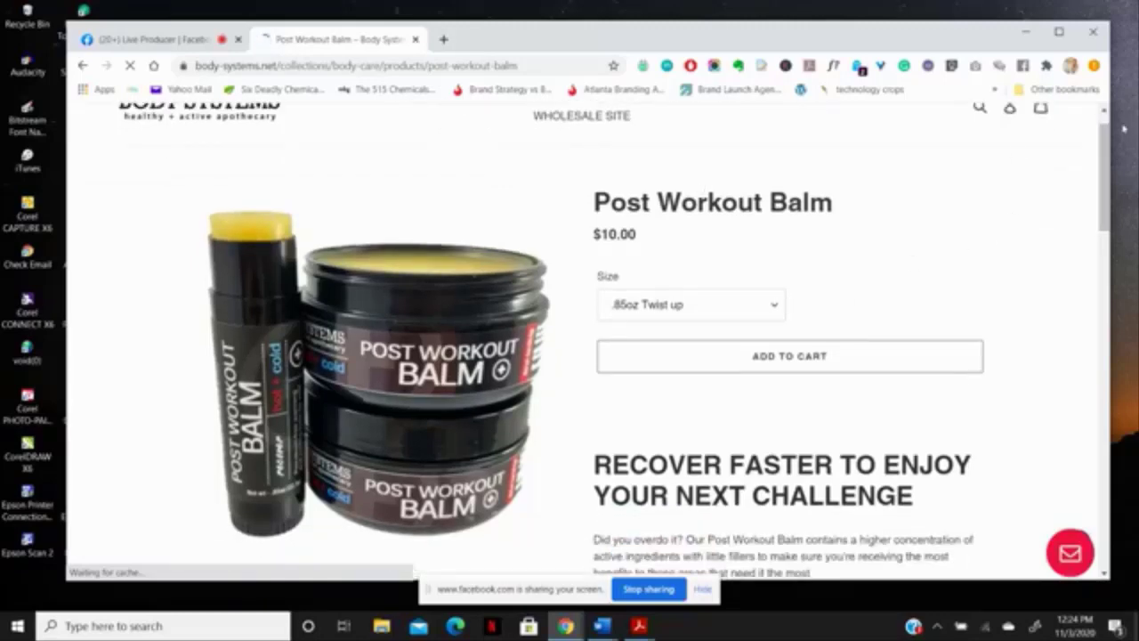
mouse_move(1107, 149)
left_mouse_down()
mouse_move(1102, 300)
mouse_move(1092, 232)
mouse_move(1106, 205)
mouse_move(1104, 151)
left_mouse_up()
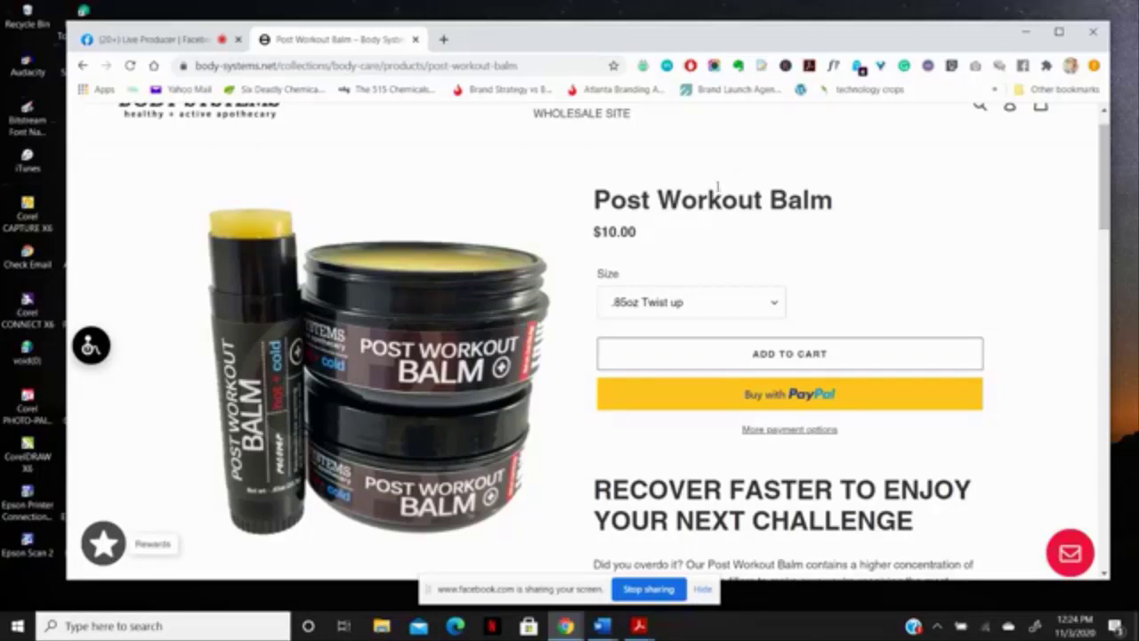
left_click_drag(611, 197, 844, 204)
left_click(845, 204)
left_click_drag(588, 198, 873, 206)
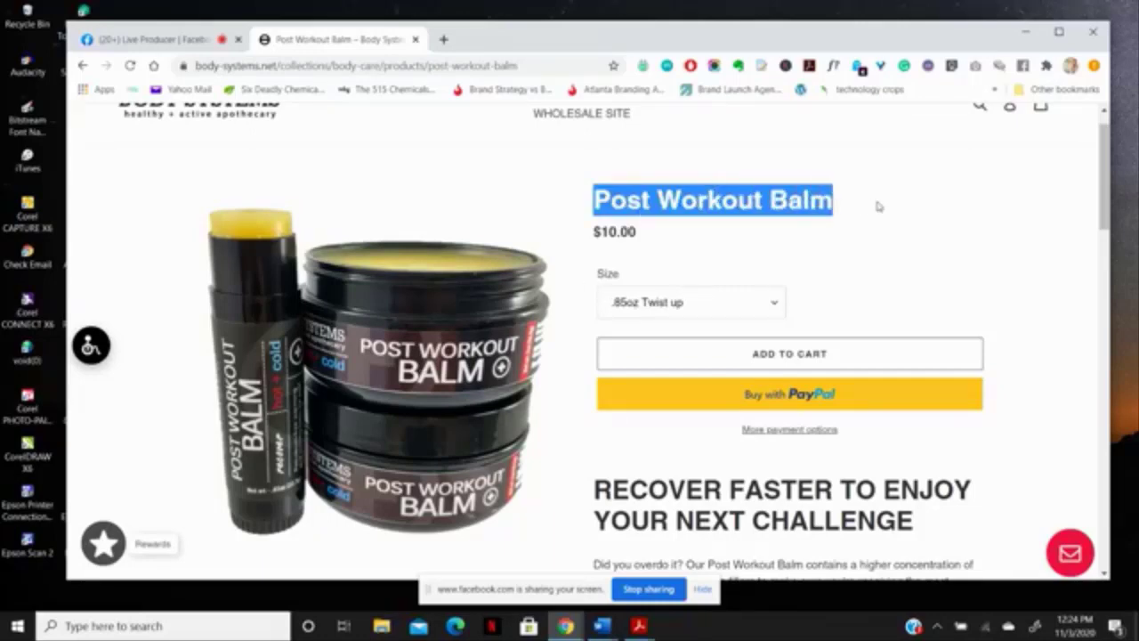
left_click(877, 206)
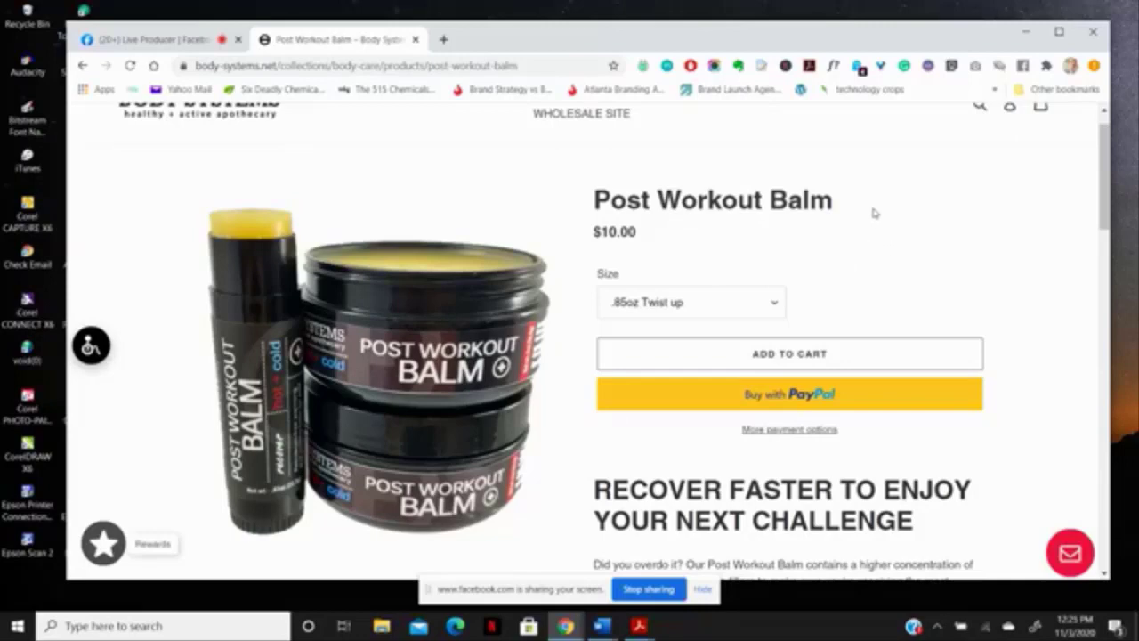
scroll(873, 213, "down", 1)
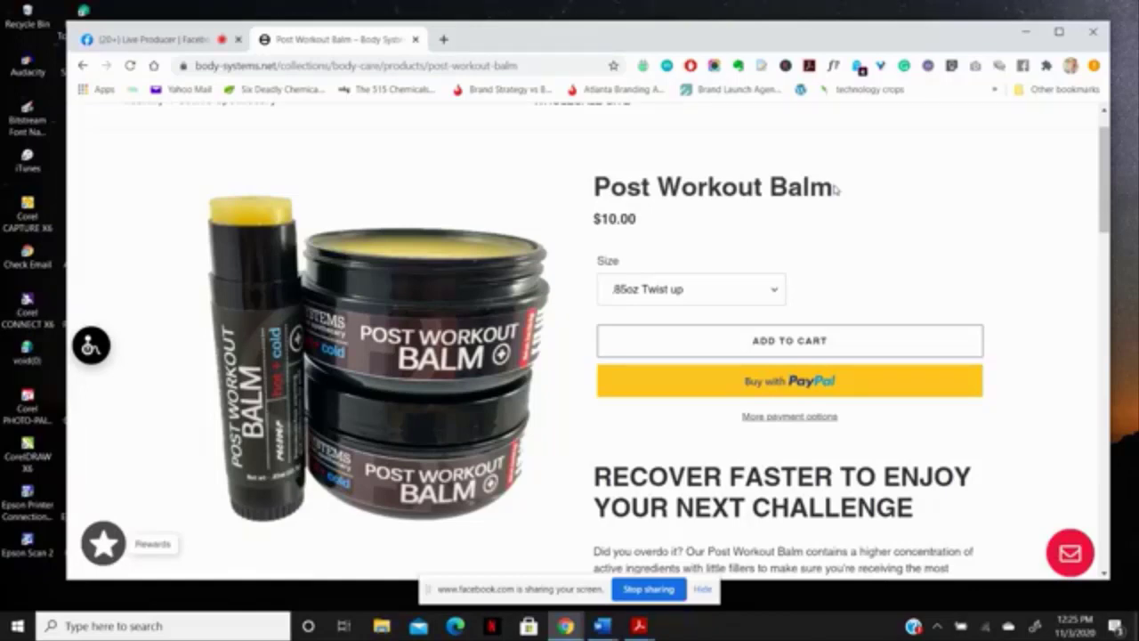
left_click_drag(622, 213, 706, 212)
left_click(824, 212)
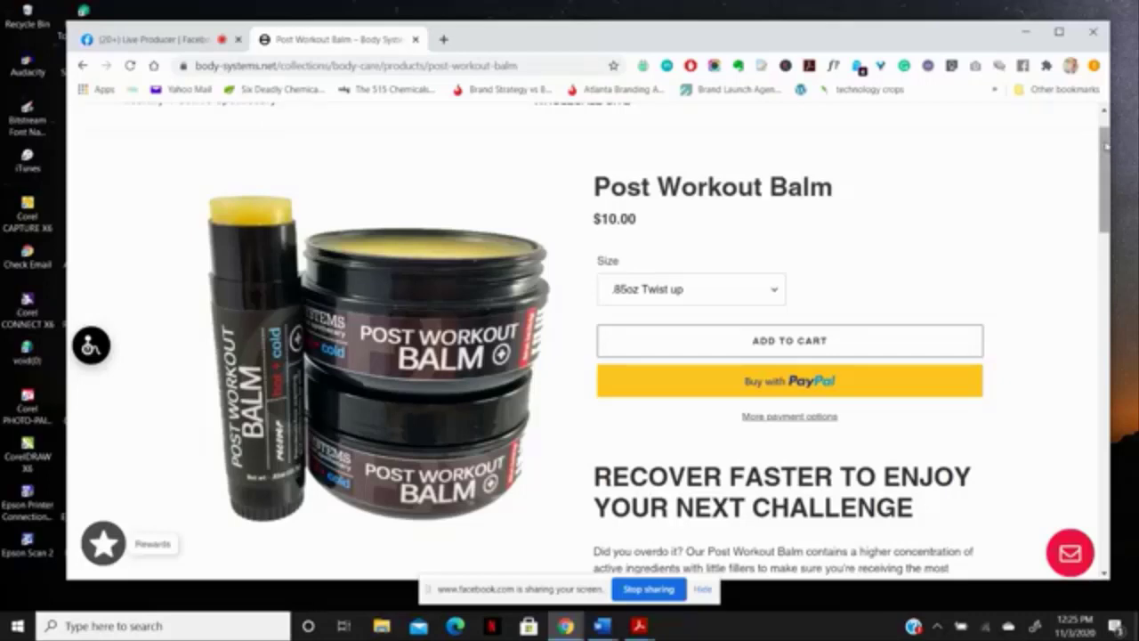
- Highlight the benefit heading "RECOVER FASTER TO ENJOY YOUR NEXT CHALLENGE" above the product description
left_click_drag(1107, 145, 1106, 178)
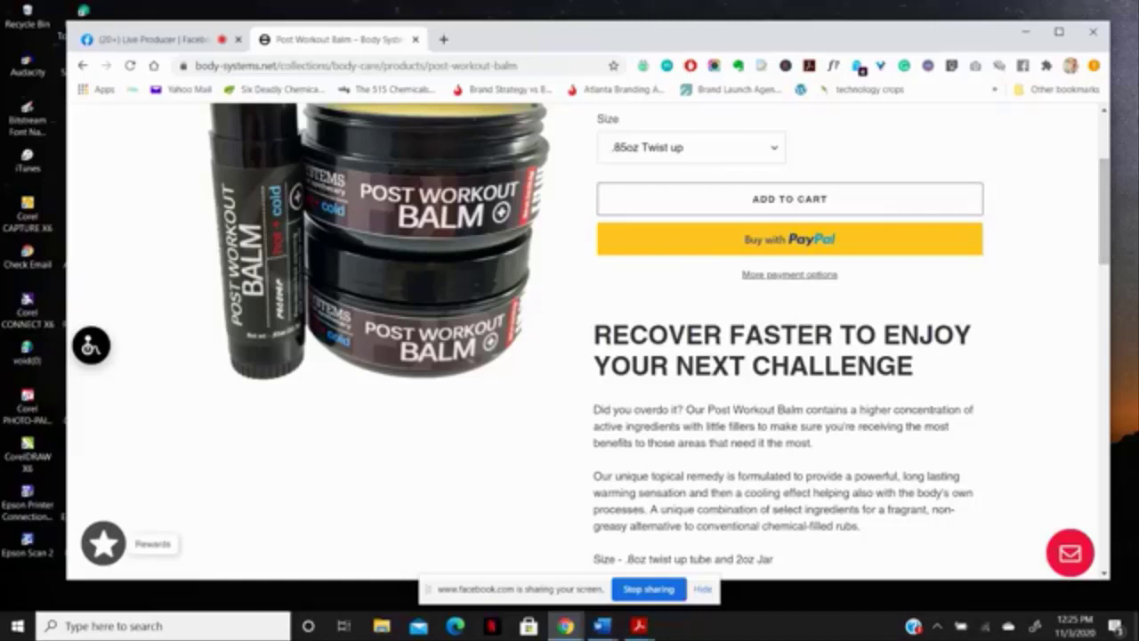
left_click_drag(593, 337, 933, 365)
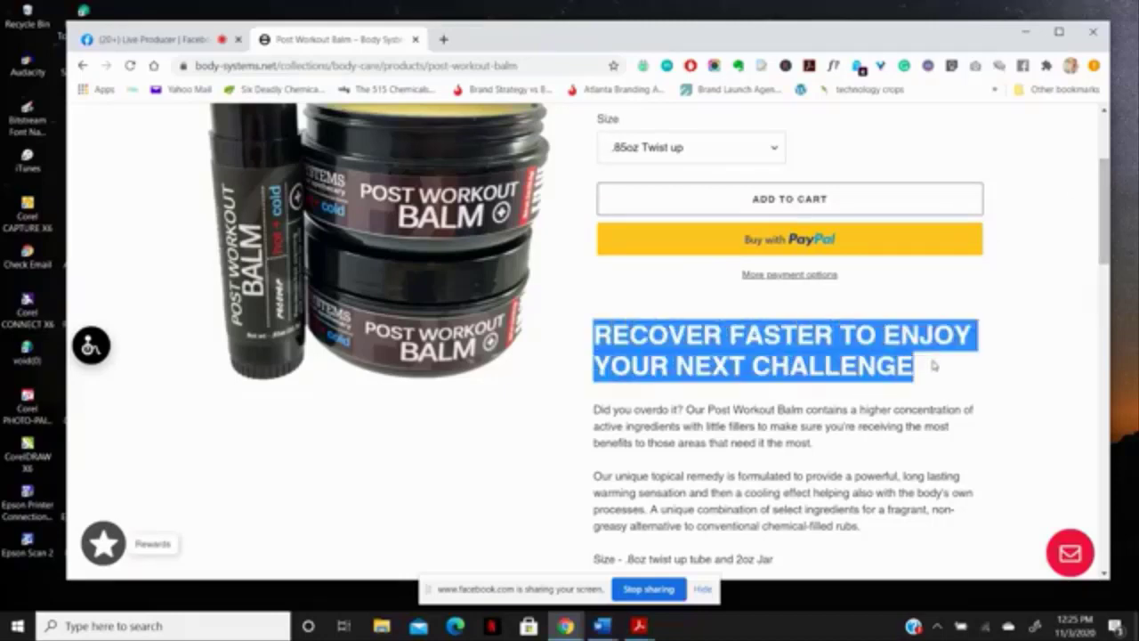
left_click(999, 355)
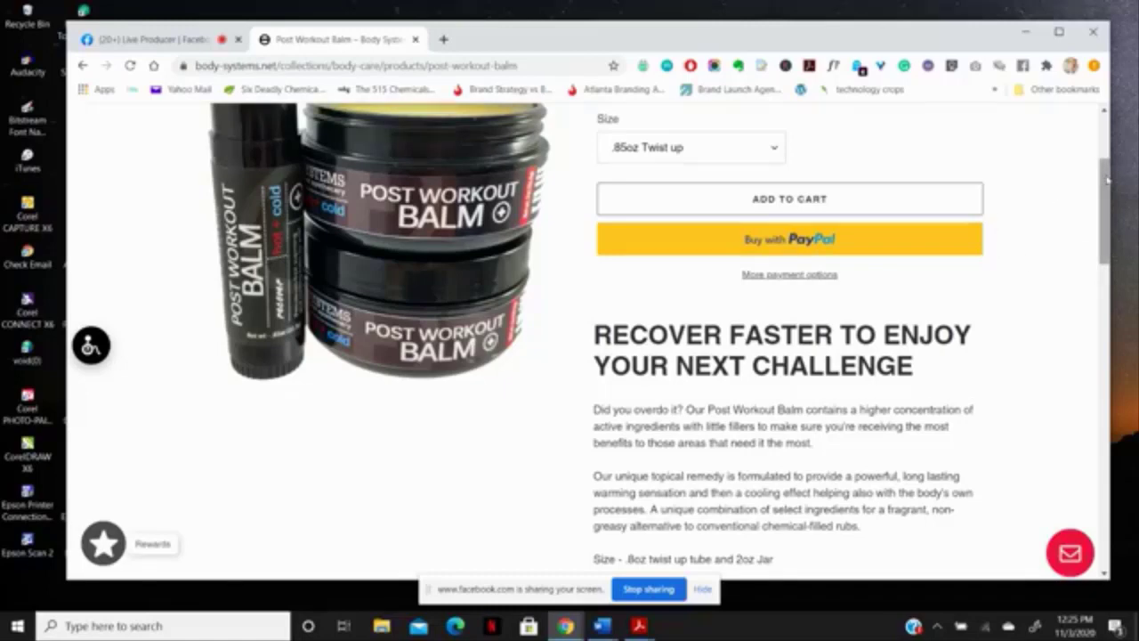
- Read through the Post Workout Balm description and highlight the word "remedy" in its second paragraph
left_click_drag(1107, 180, 1101, 204)
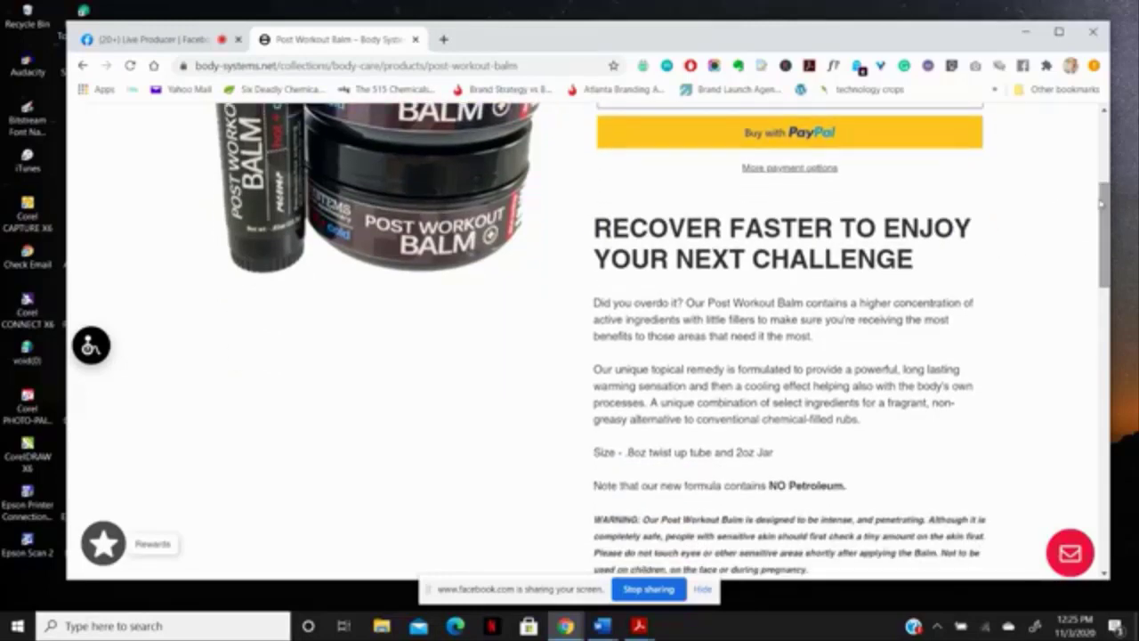
left_click_drag(1108, 215, 1110, 224)
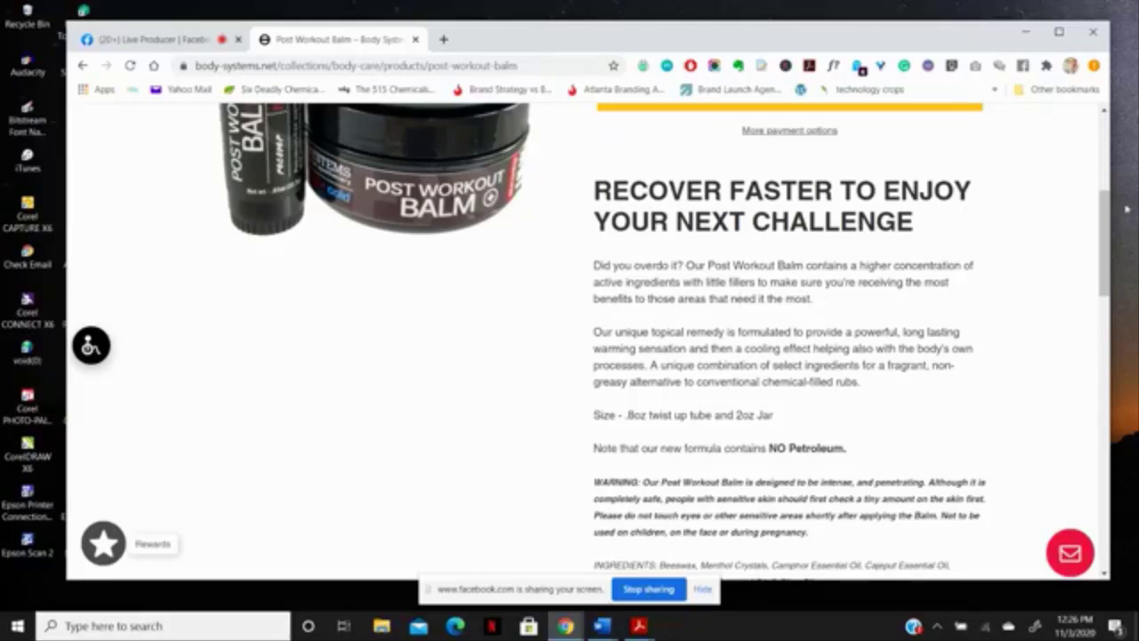
left_click_drag(1105, 207, 1104, 218)
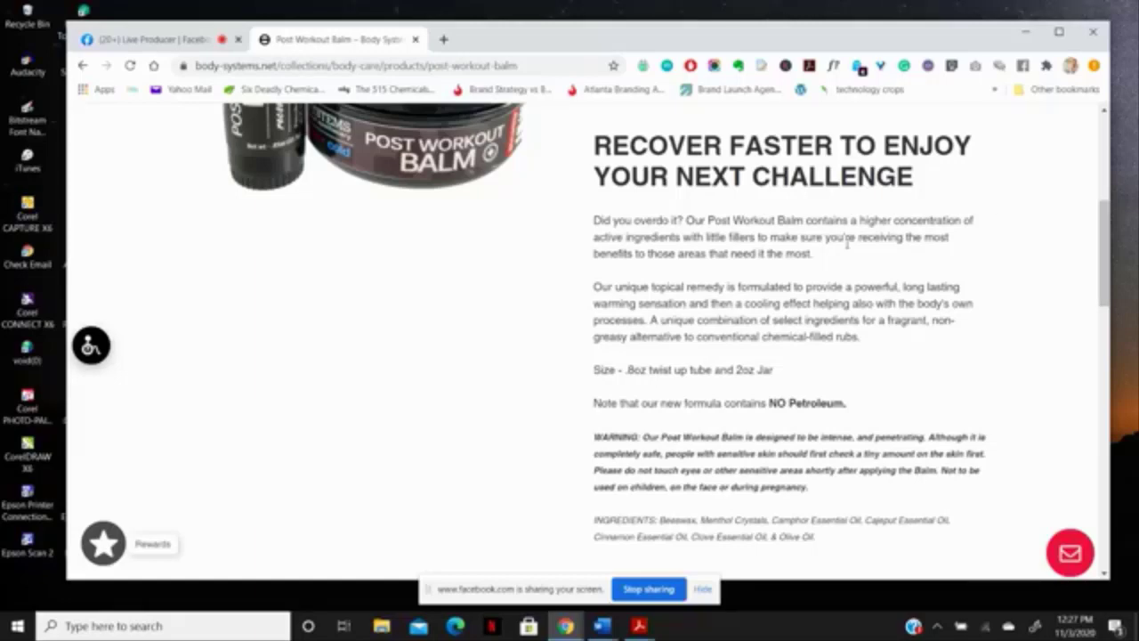
left_click_drag(687, 286, 728, 288)
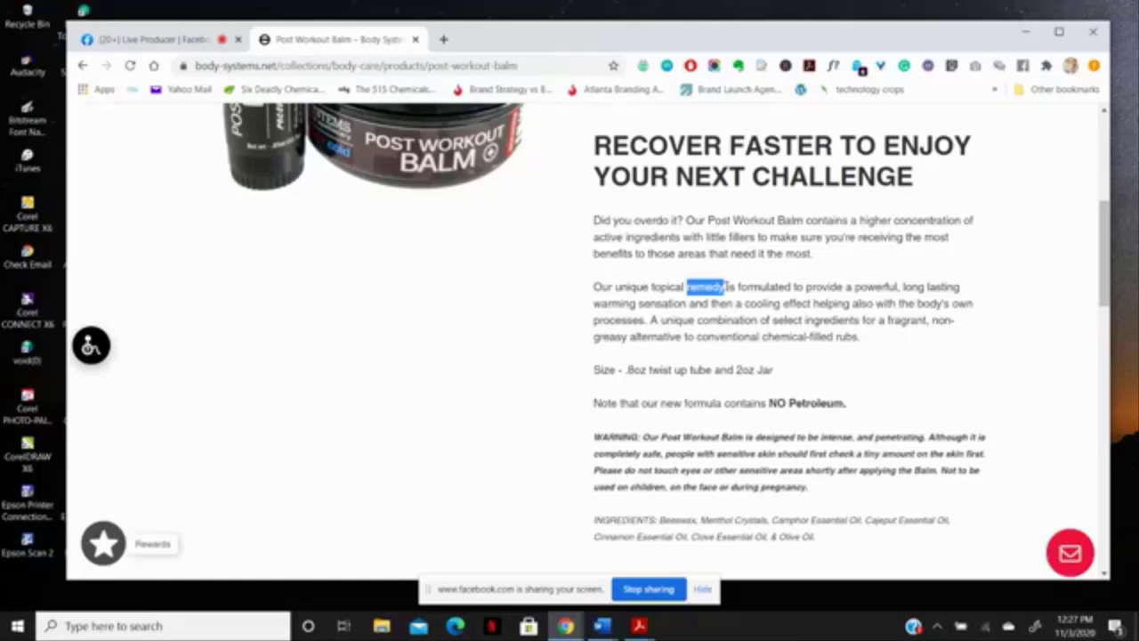
left_click(1034, 259)
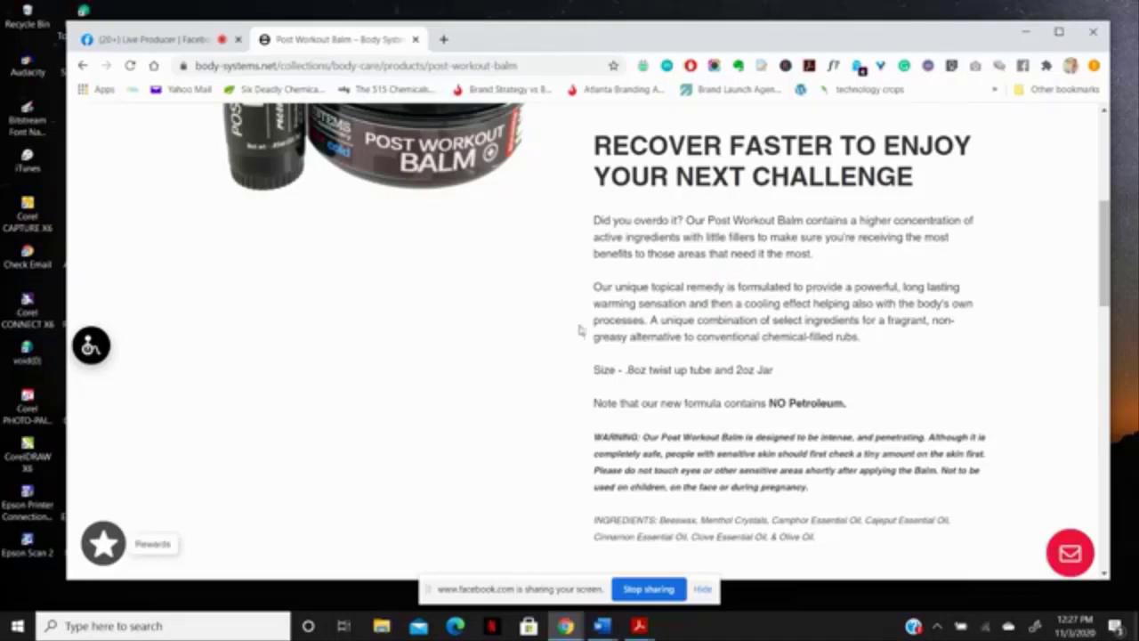
- Highlight the phrase "body's own processes" in the product description and return to the page's beginning
left_click_drag(594, 303, 811, 320)
left_click(811, 321)
left_click_drag(917, 304, 637, 320)
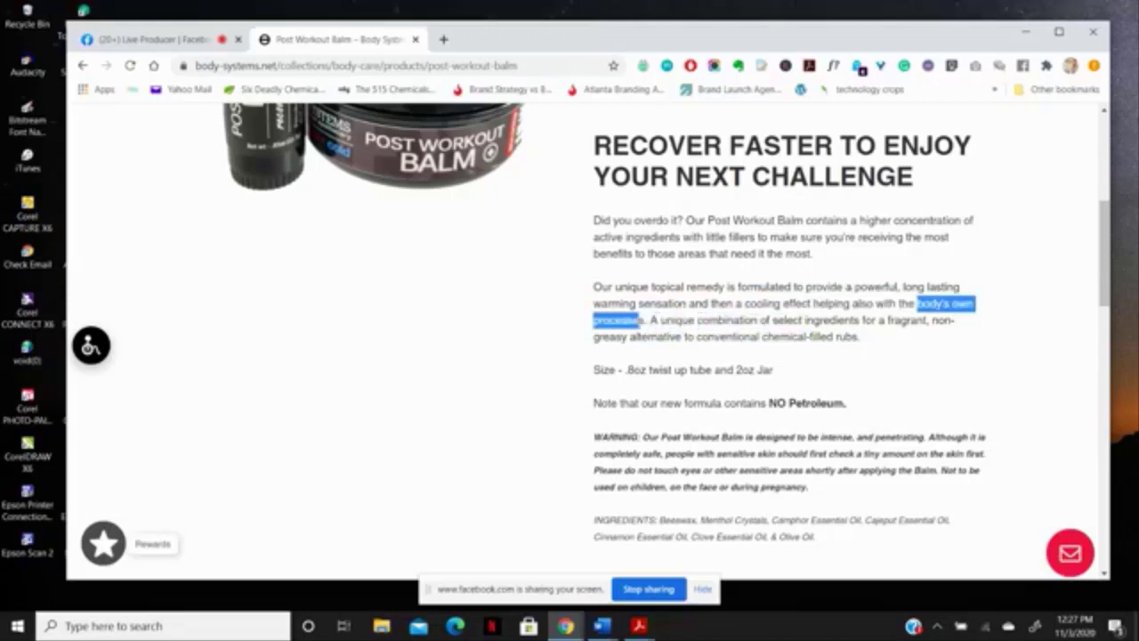
left_click(955, 358)
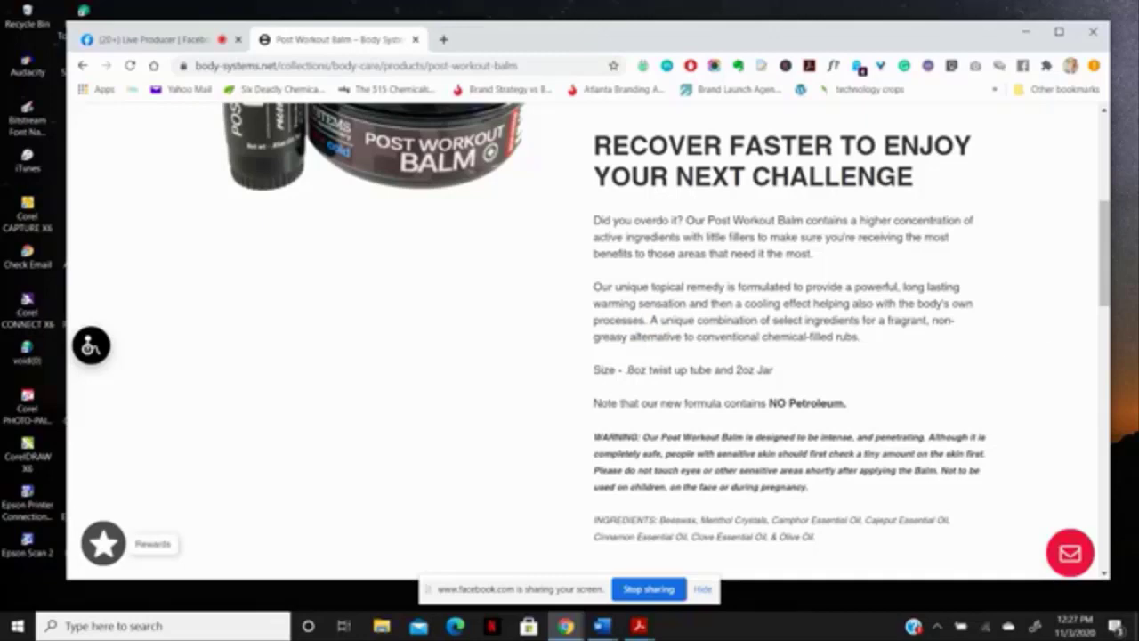
left_click_drag(1106, 226, 1100, 106)
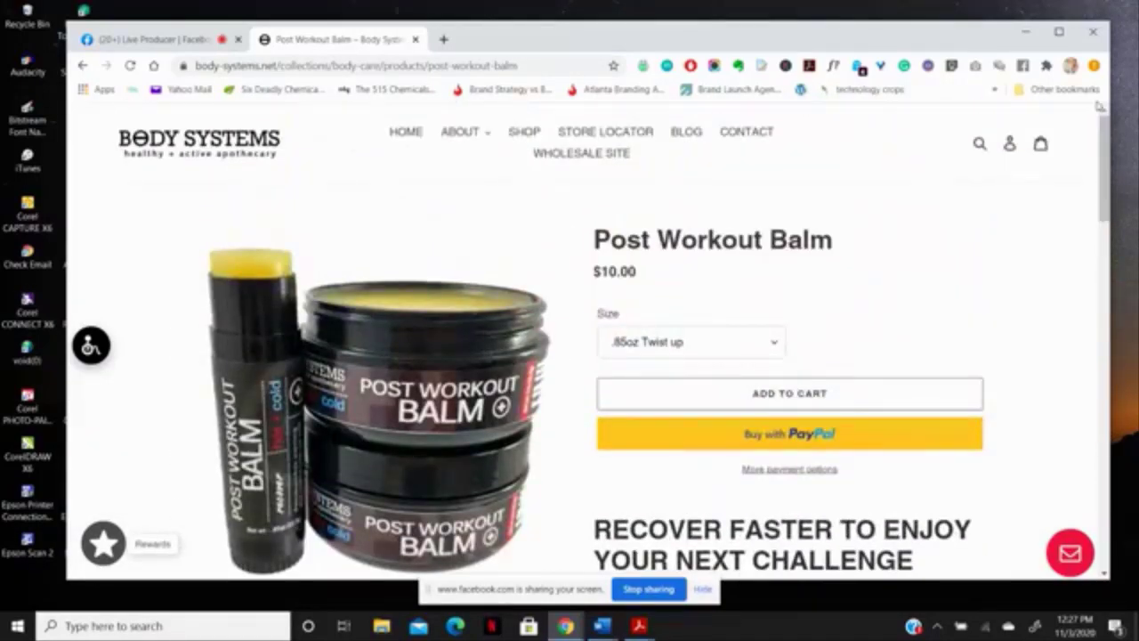